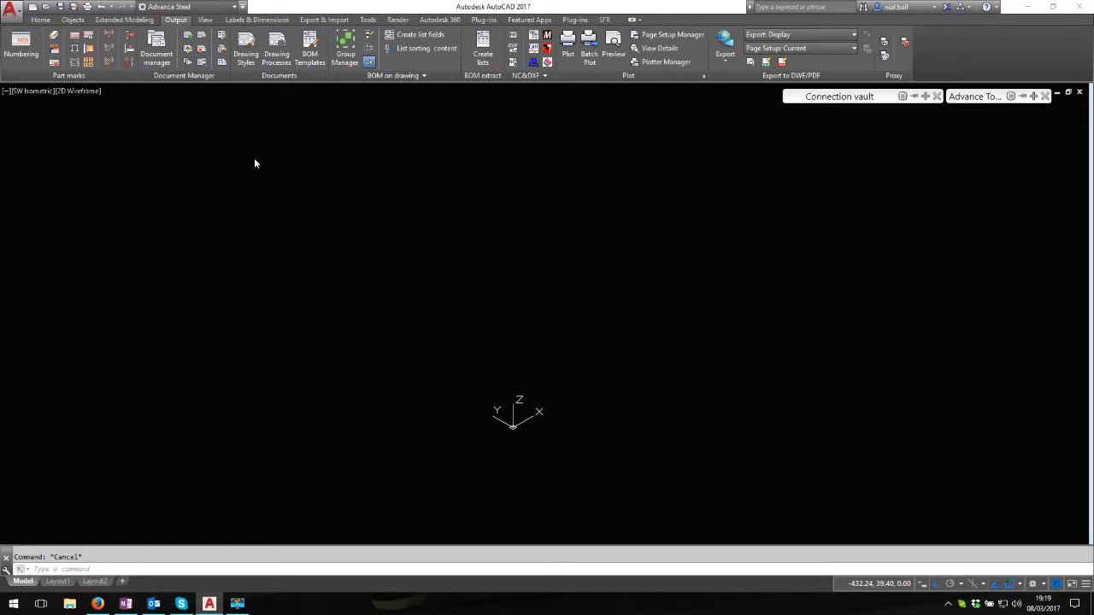
# Draw a Channel section beam from 0,0 to 1500 along the X axis.
pyautogui.click(74, 19)
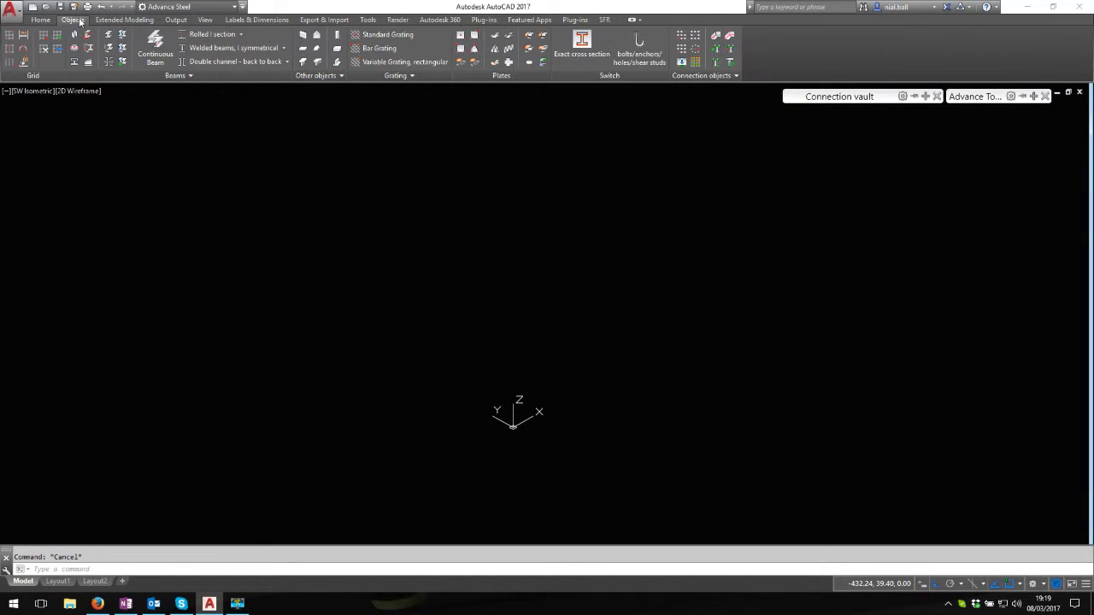
pyautogui.click(243, 35)
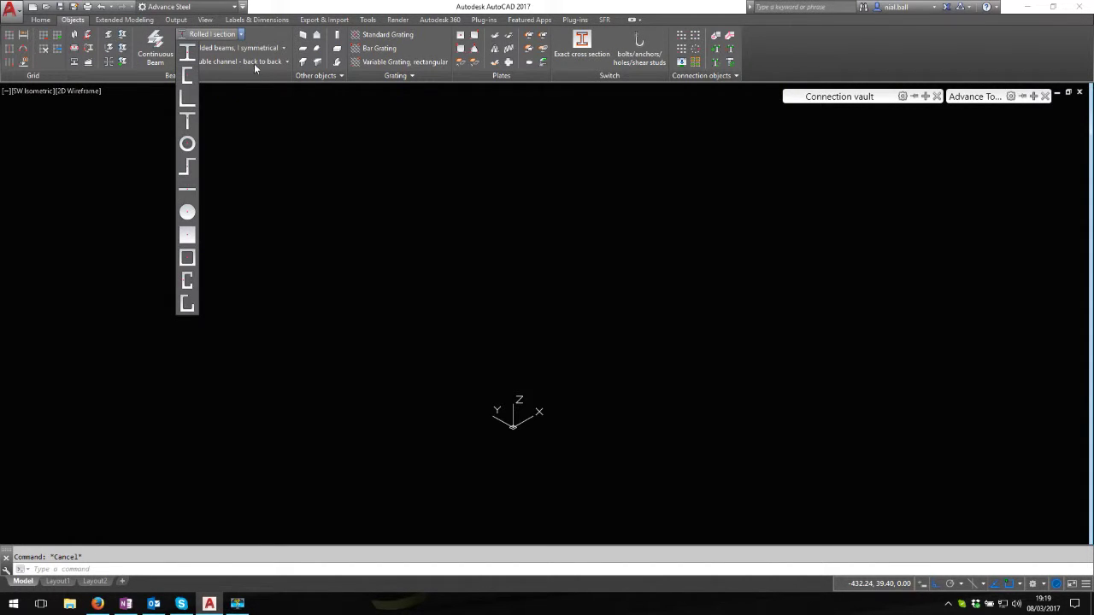
pyautogui.click(186, 78)
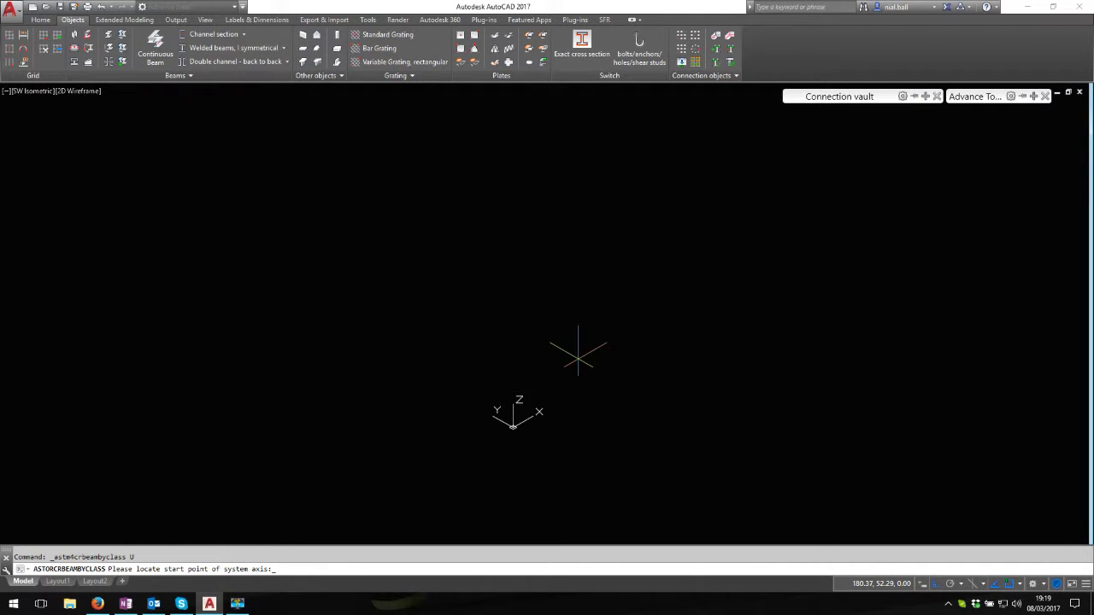
pyautogui.write('0,0')
pyautogui.press('Return')
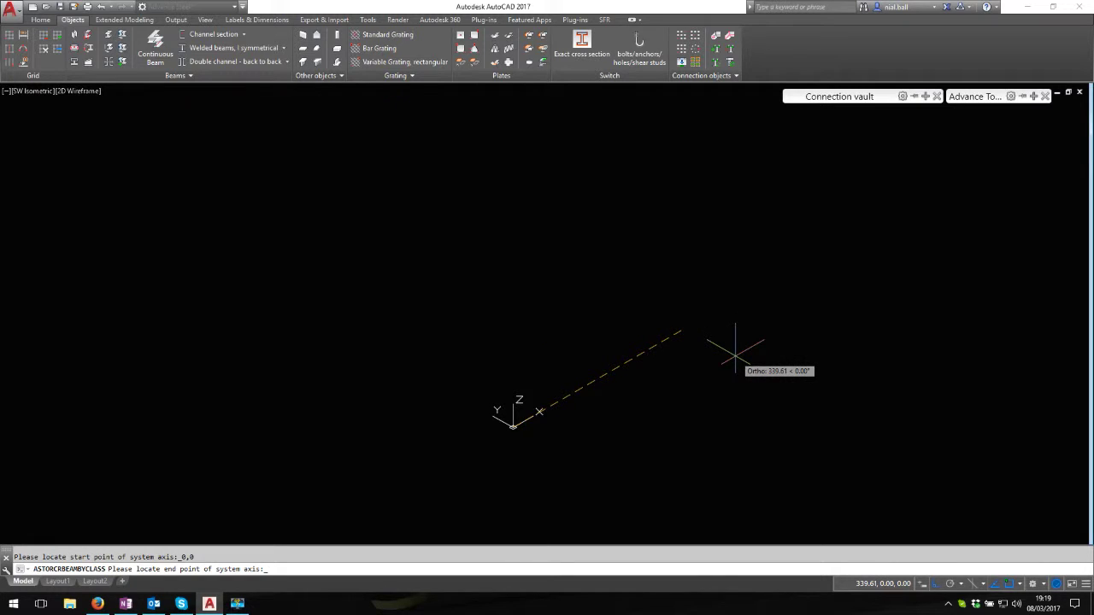
pyautogui.write('1500')
pyautogui.press('Return')
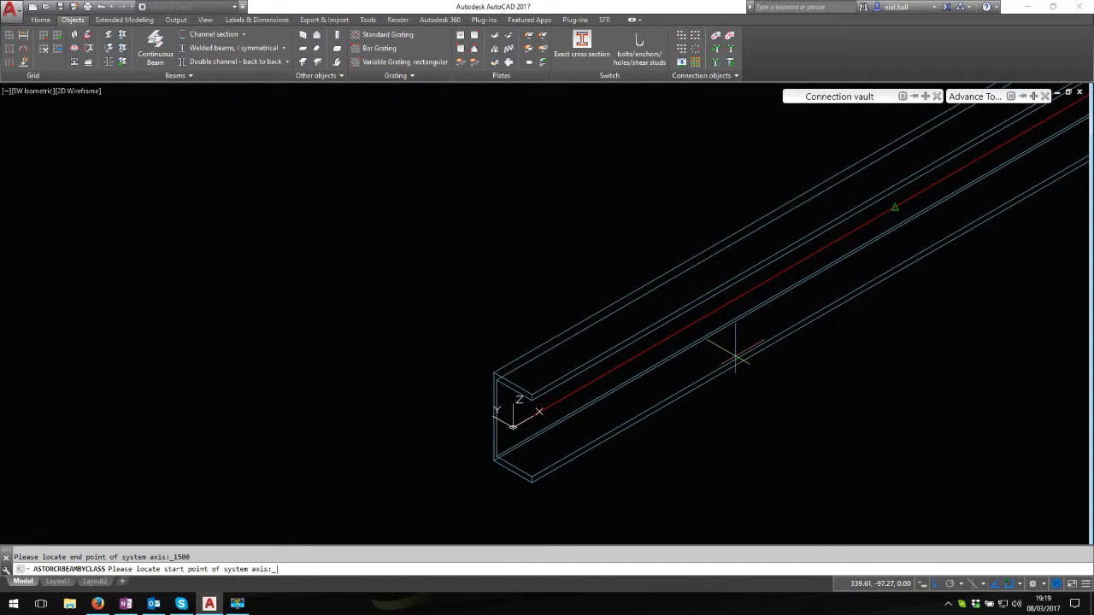
# Rotate the channel 180° and set its offset to the left-middle point.
pyautogui.press('Return')
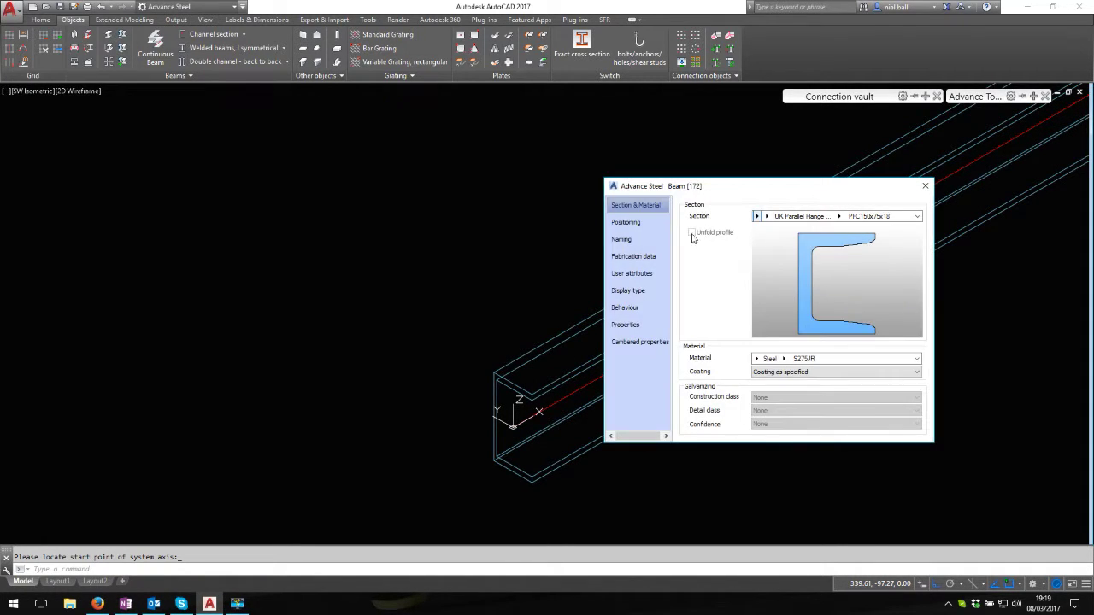
pyautogui.click(626, 222)
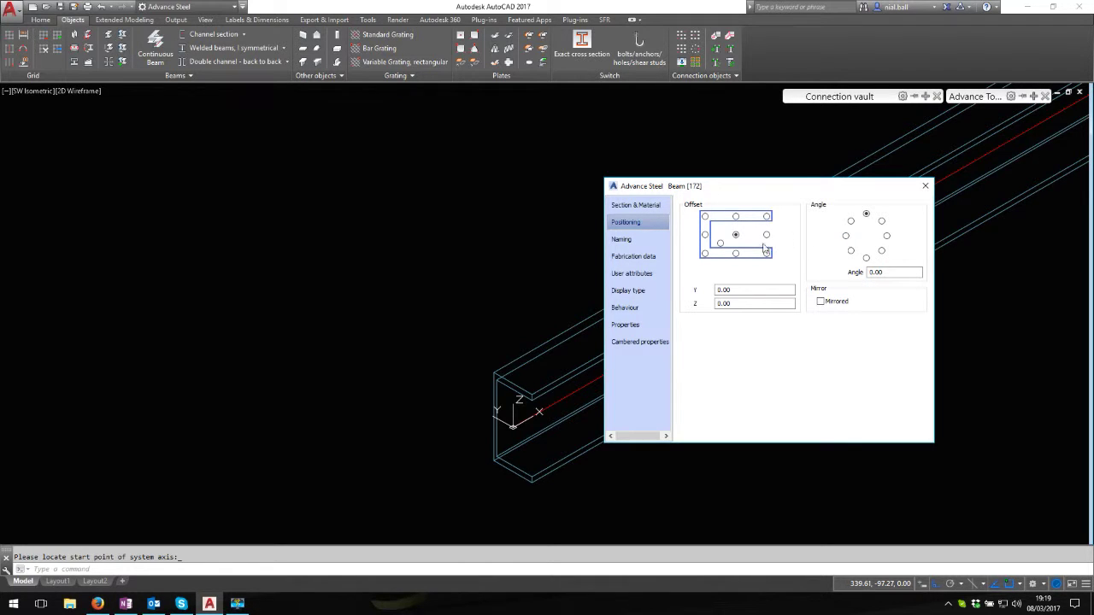
pyautogui.click(865, 258)
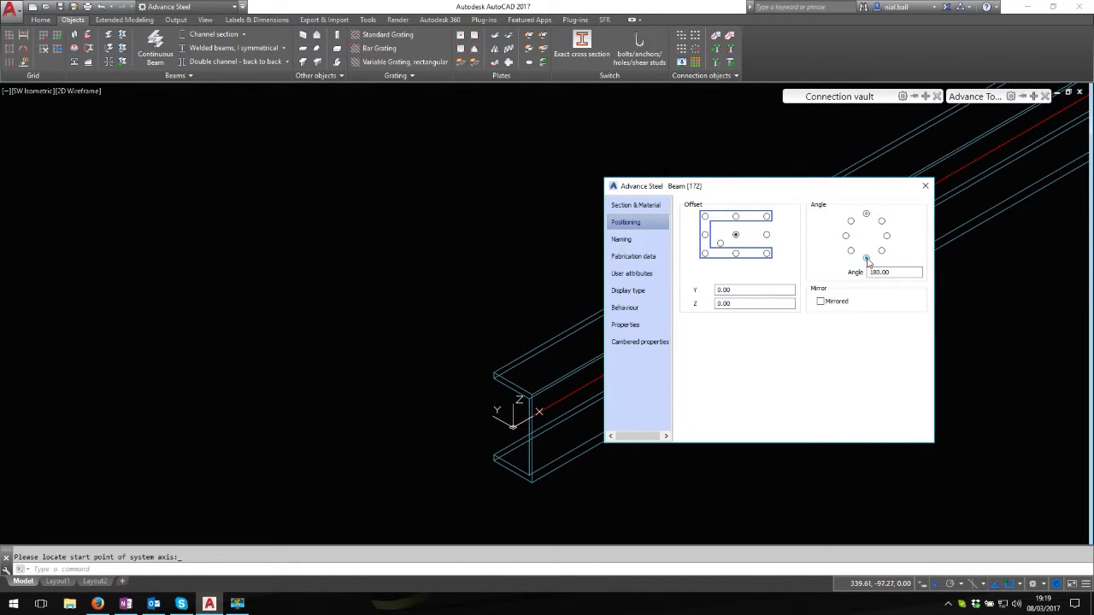
pyautogui.click(736, 254)
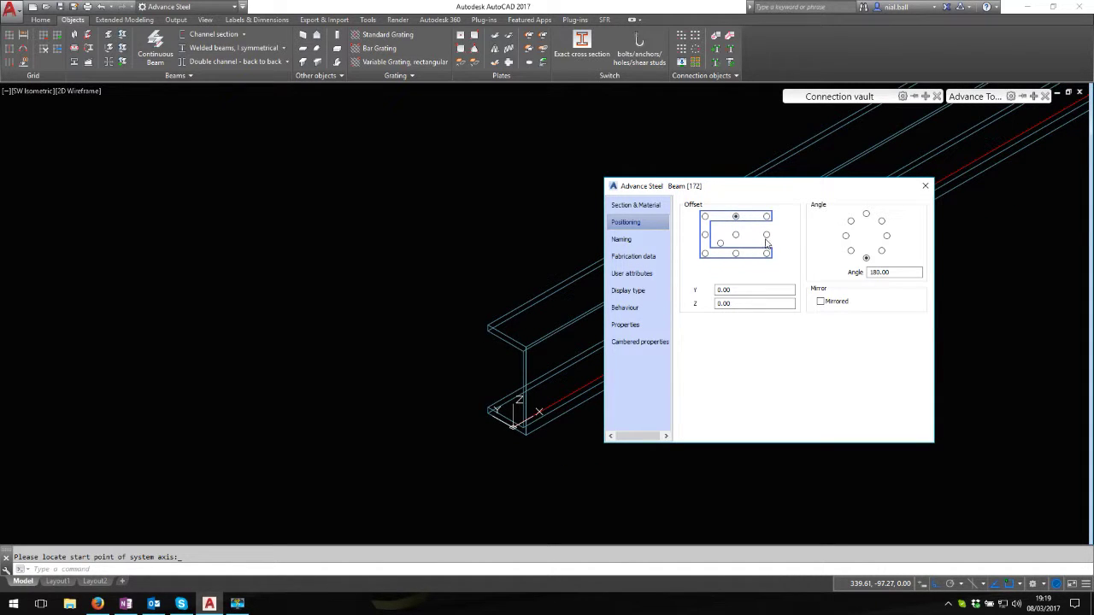
pyautogui.click(767, 236)
pyautogui.click(704, 235)
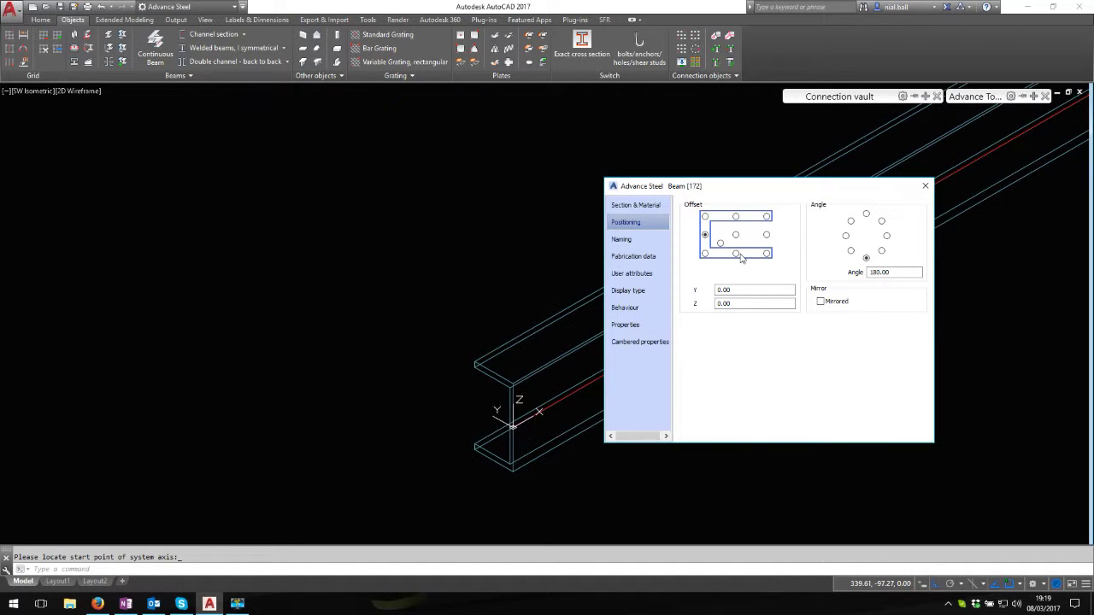
# Set the channel's model role to Beam and close its properties.
pyautogui.click(621, 239)
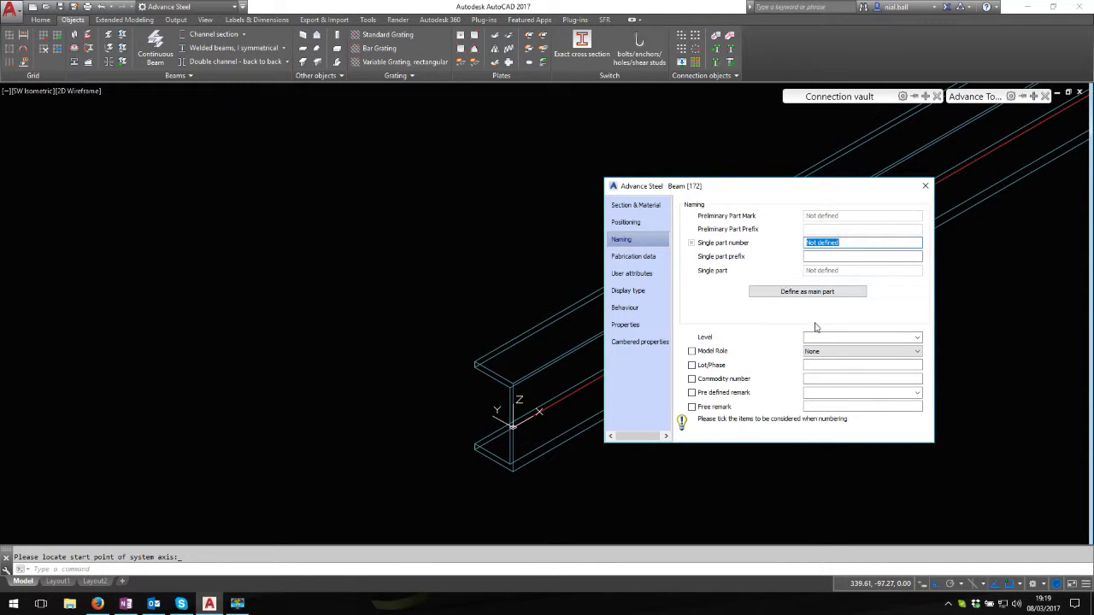
pyautogui.click(826, 352)
pyautogui.press('b')
pyautogui.press('Return')
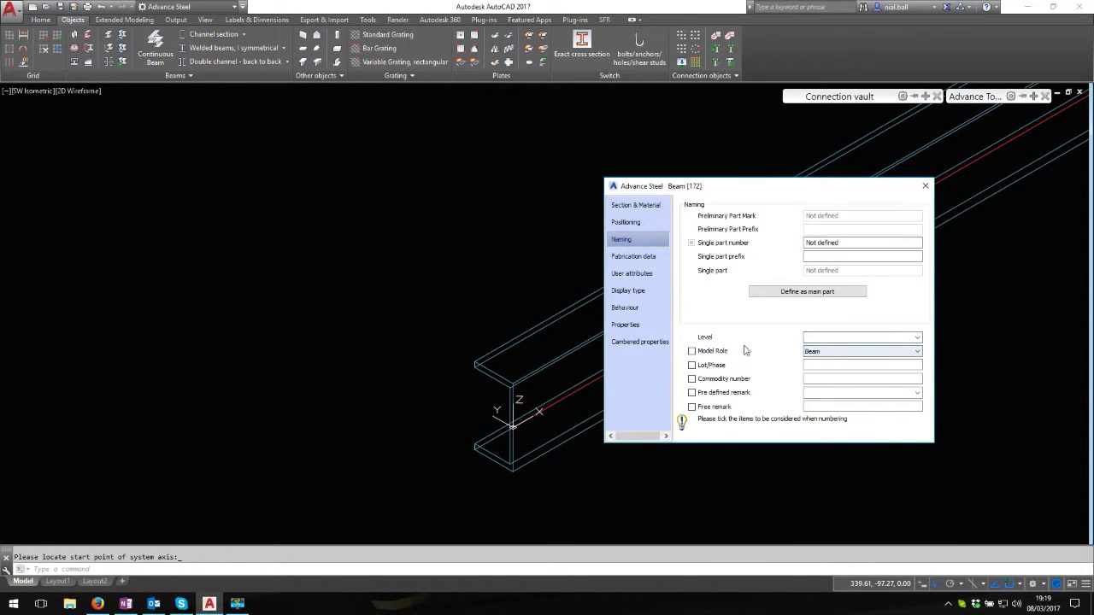
pyautogui.click(925, 186)
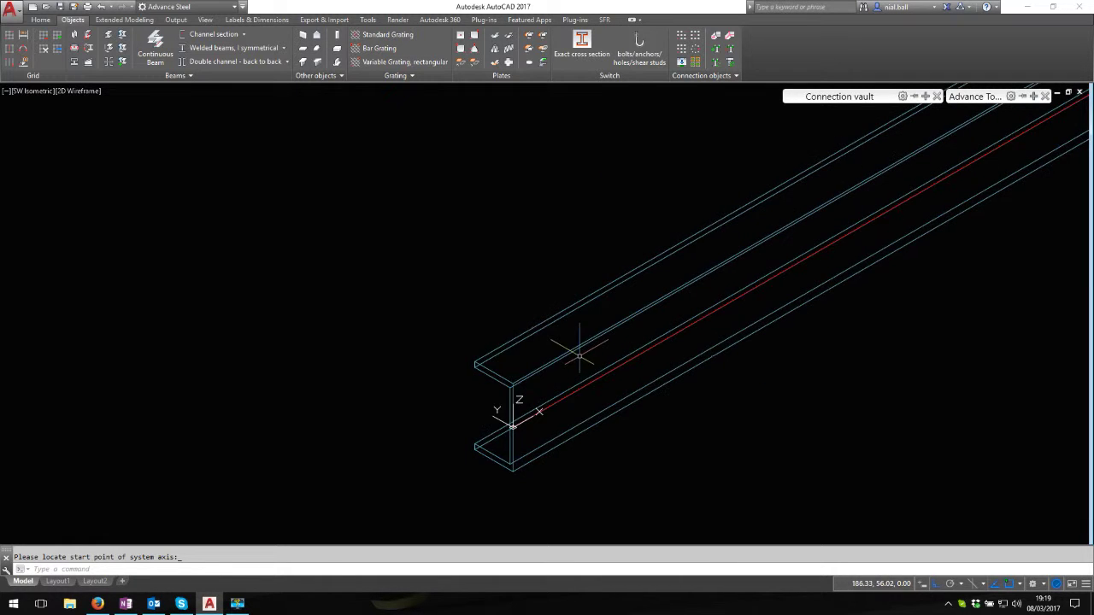
# Copy the channel 100 mm from its end point.
pyautogui.press('Escape')
pyautogui.rightClick(446, 279)
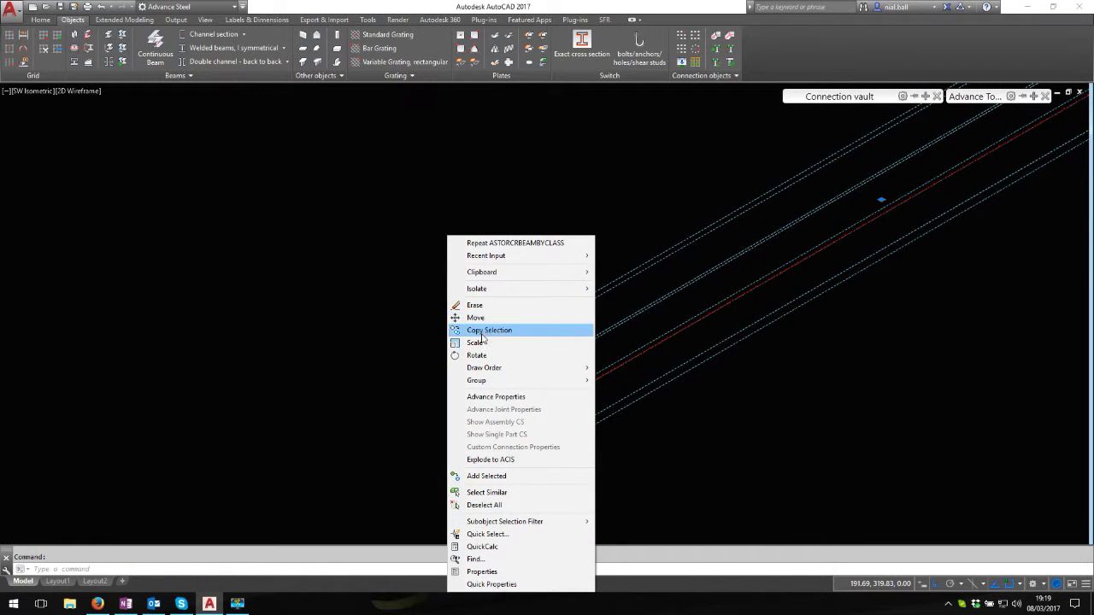
pyautogui.click(483, 338)
pyautogui.click(510, 425)
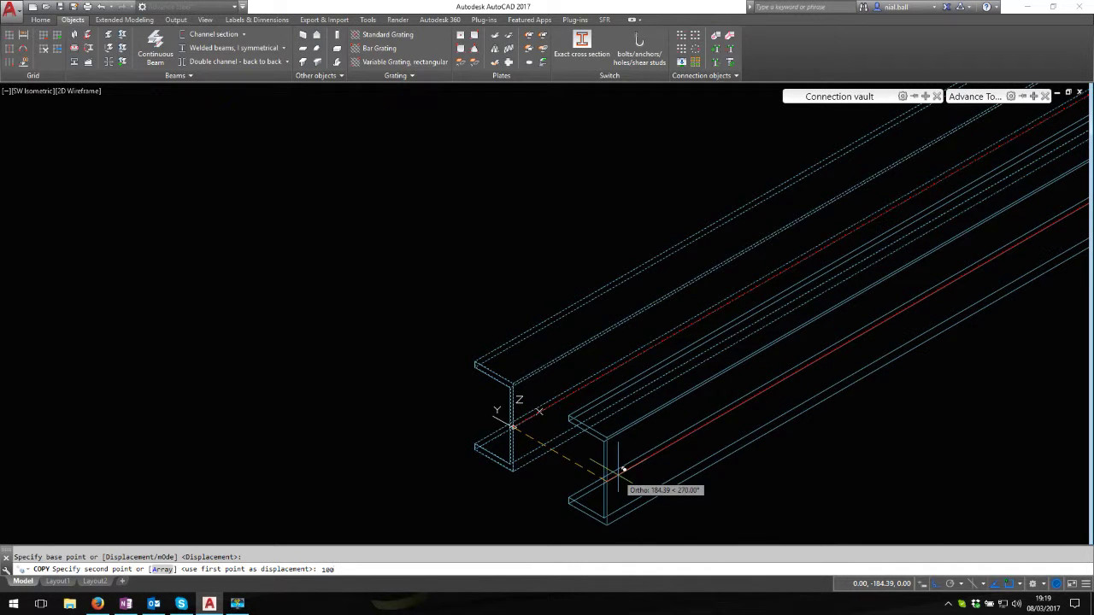
pyautogui.write('100')
pyautogui.press('Return')
pyautogui.press('Escape')
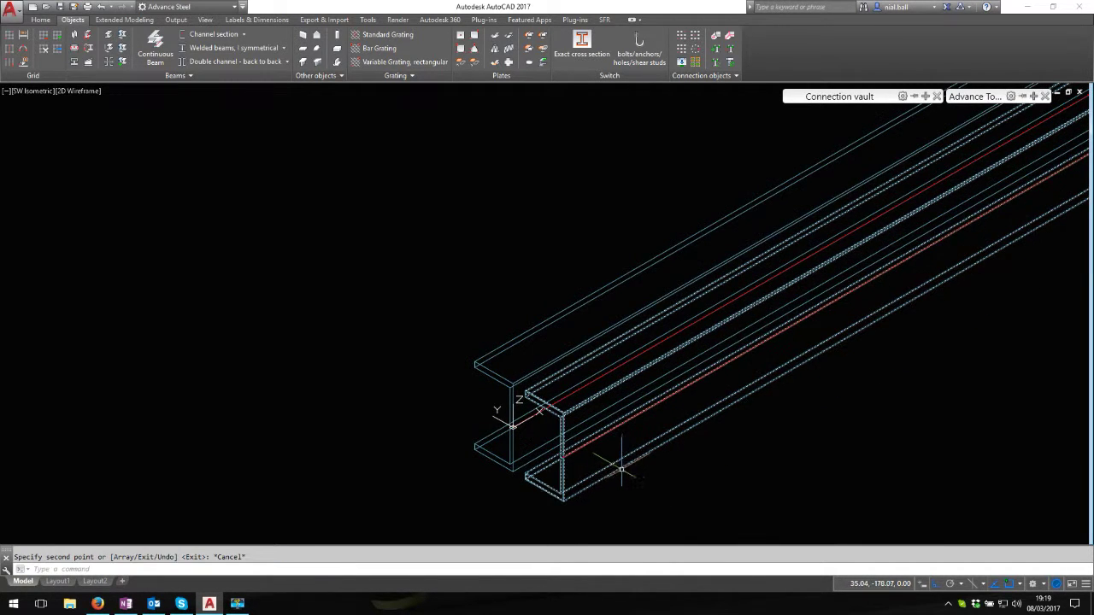
# Rotate the copied channel 180° so the pair sits back to back.
pyautogui.doubleClick(555, 453)
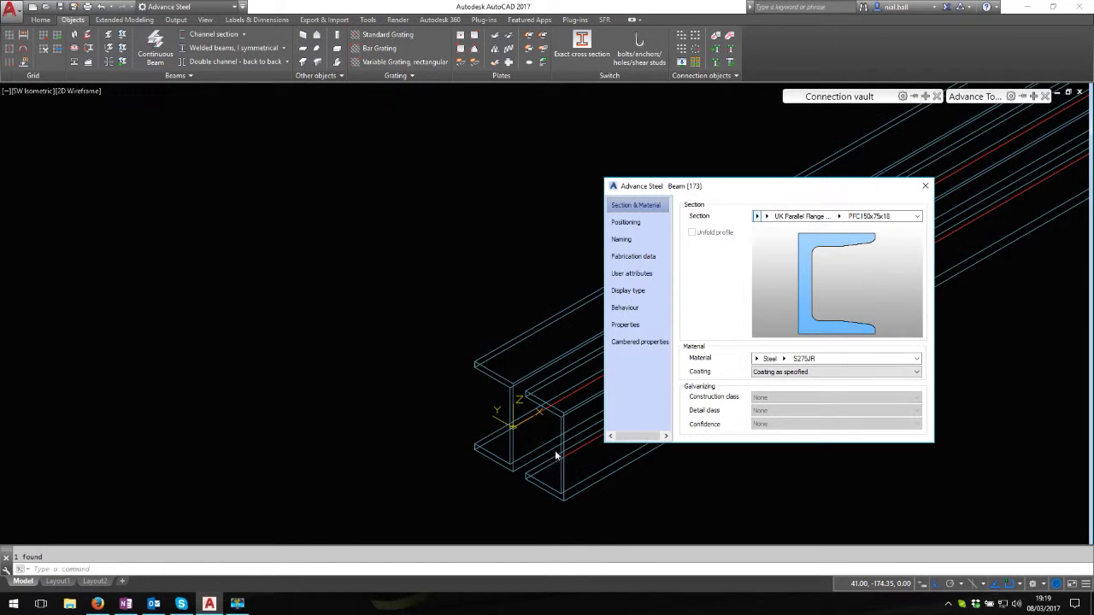
pyautogui.click(626, 223)
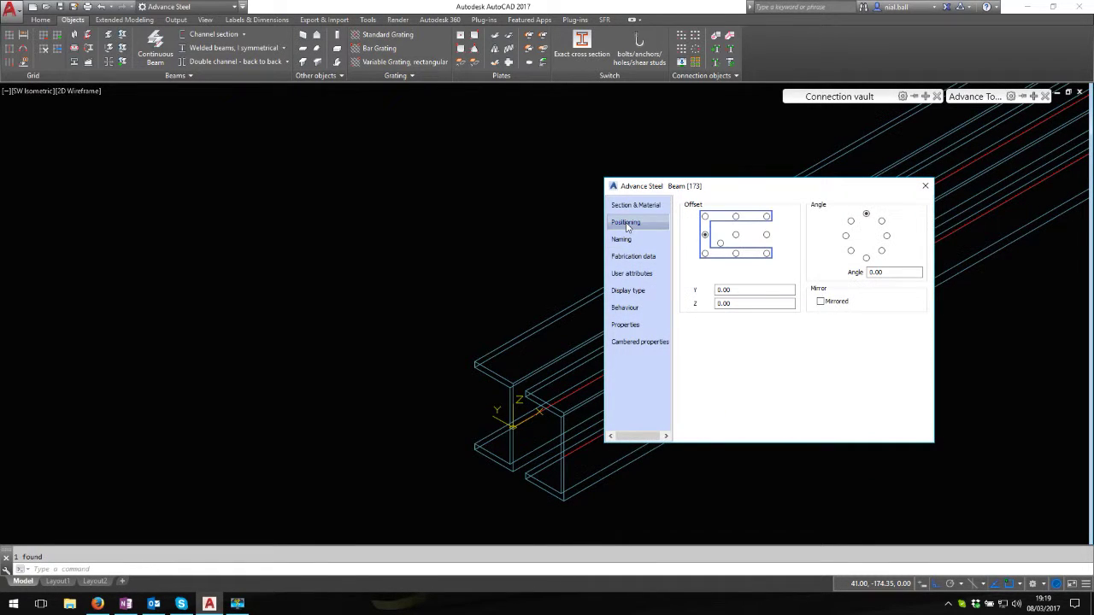
pyautogui.click(865, 258)
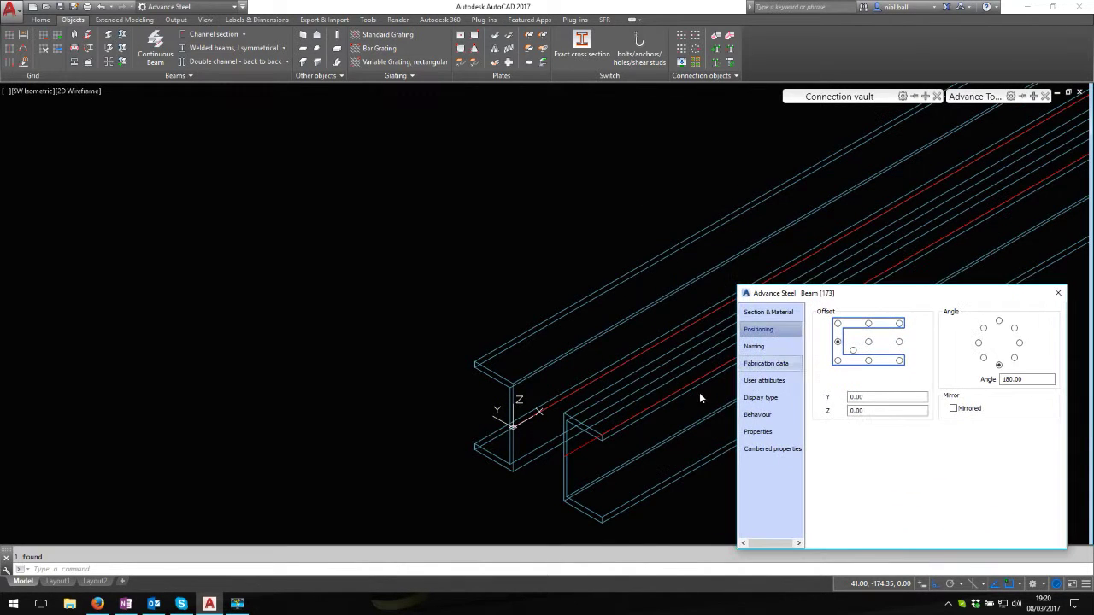
pyautogui.click(1058, 292)
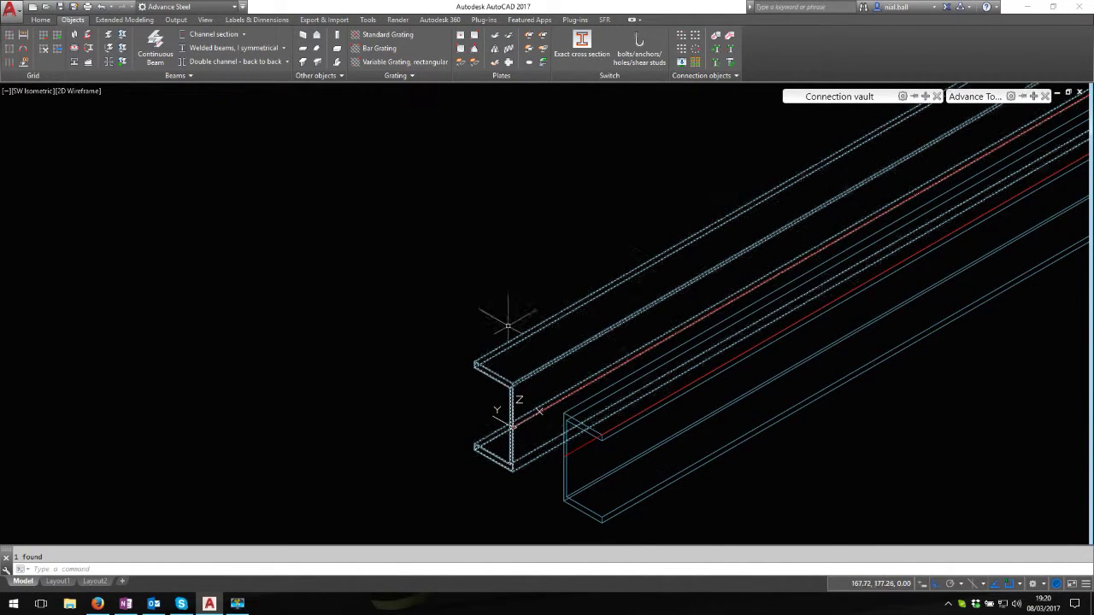
# Display the model in the Realistic visual style.
pyautogui.click(83, 91)
pyautogui.click(129, 162)
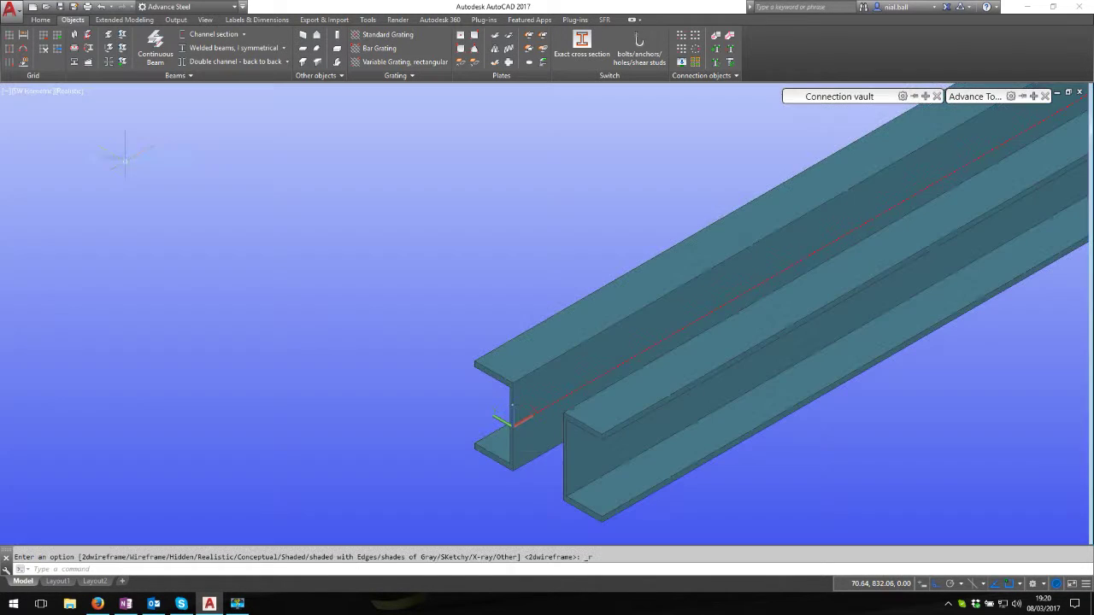
pyautogui.scroll(-3, 466, 316)
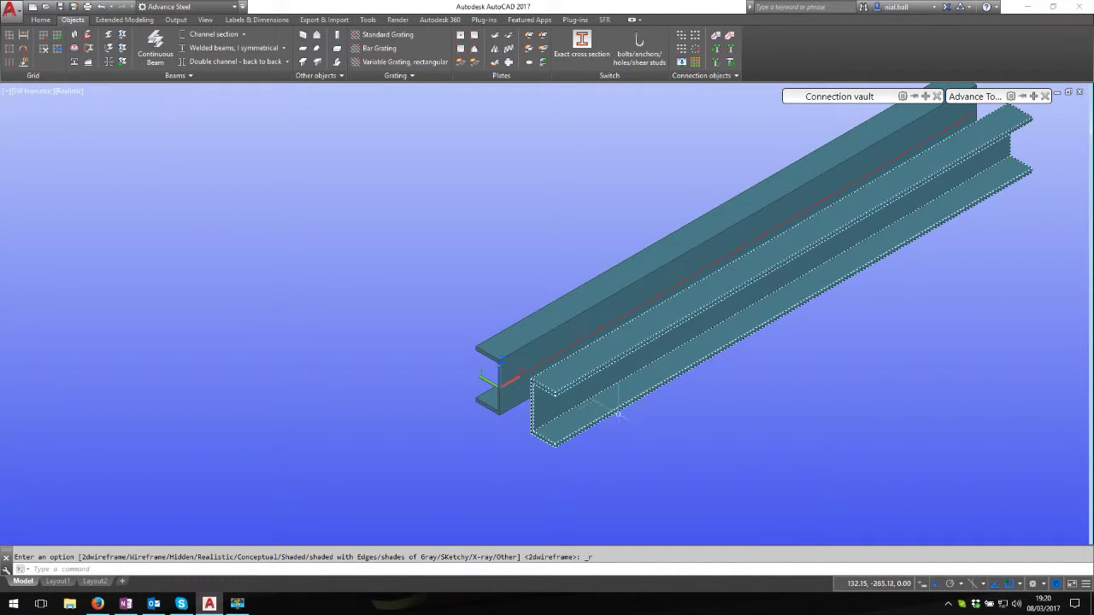
pyautogui.scroll(-2, 453, 419)
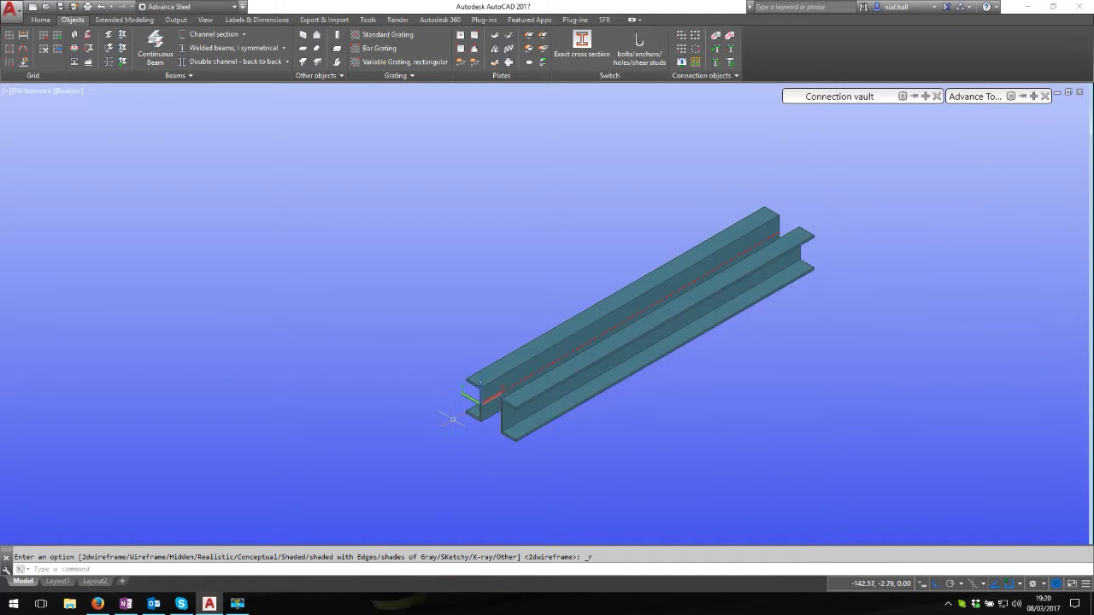
pyautogui.scroll(2, 369, 339)
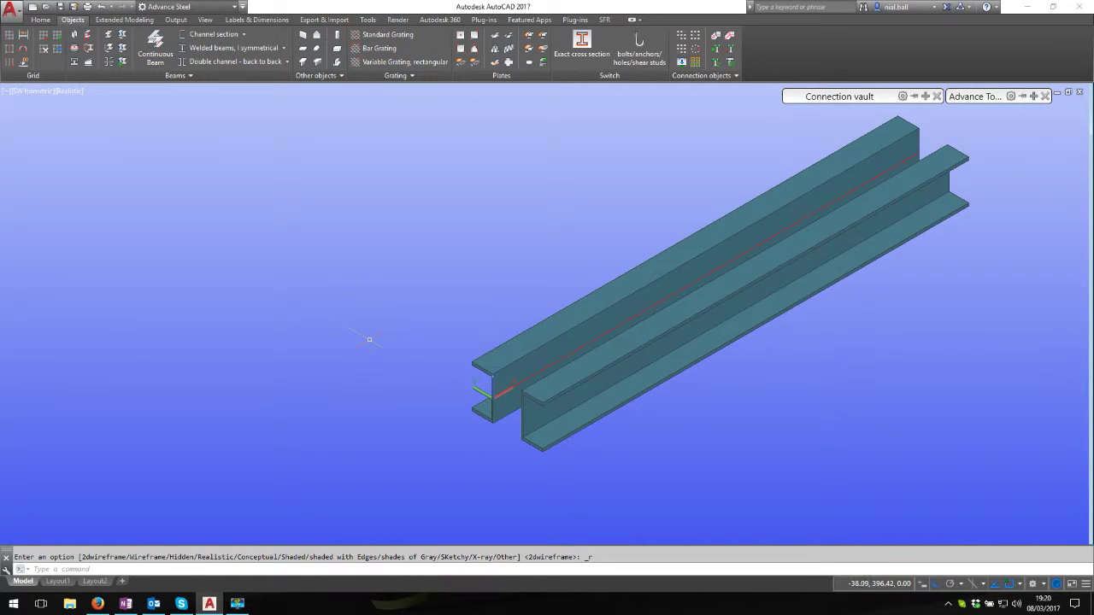
# Start a circular hollow section beam at the channels' end.
pyautogui.click(244, 34)
pyautogui.click(187, 144)
pyautogui.scroll(3, 376, 308)
pyautogui.click(623, 504)
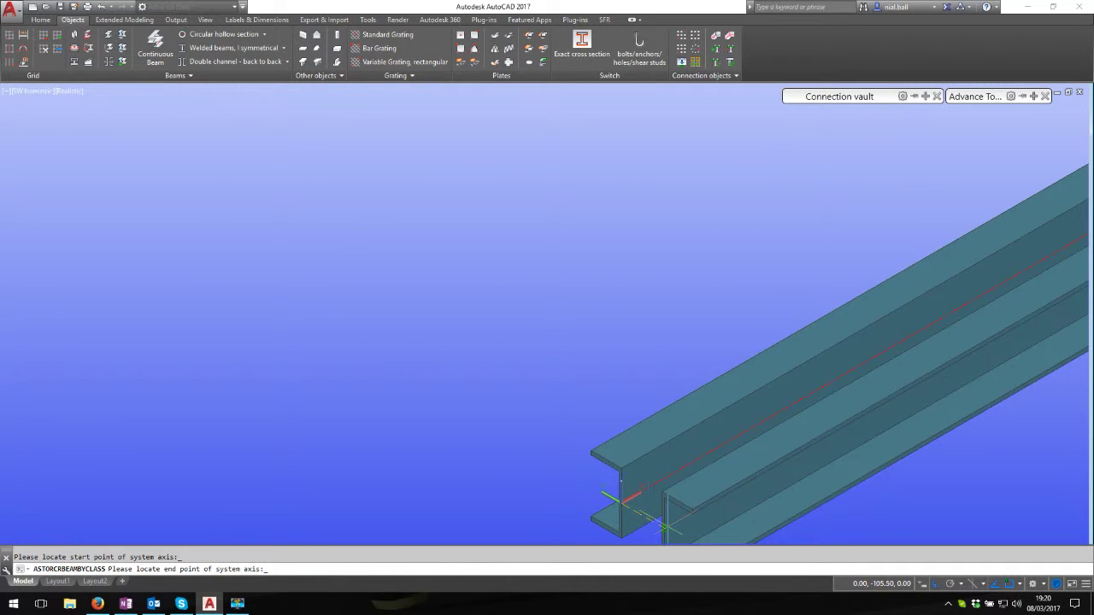
pyautogui.scroll(3, 662, 523)
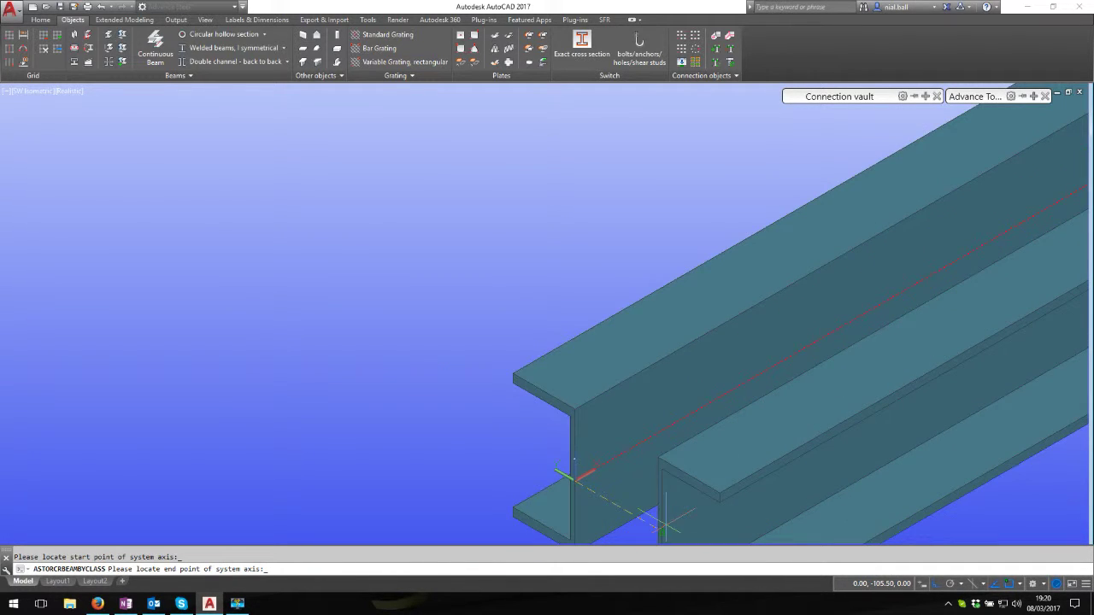
# Finish the tube at its end point and make it a CHS21.3x3.2 section.
pyautogui.click(655, 506)
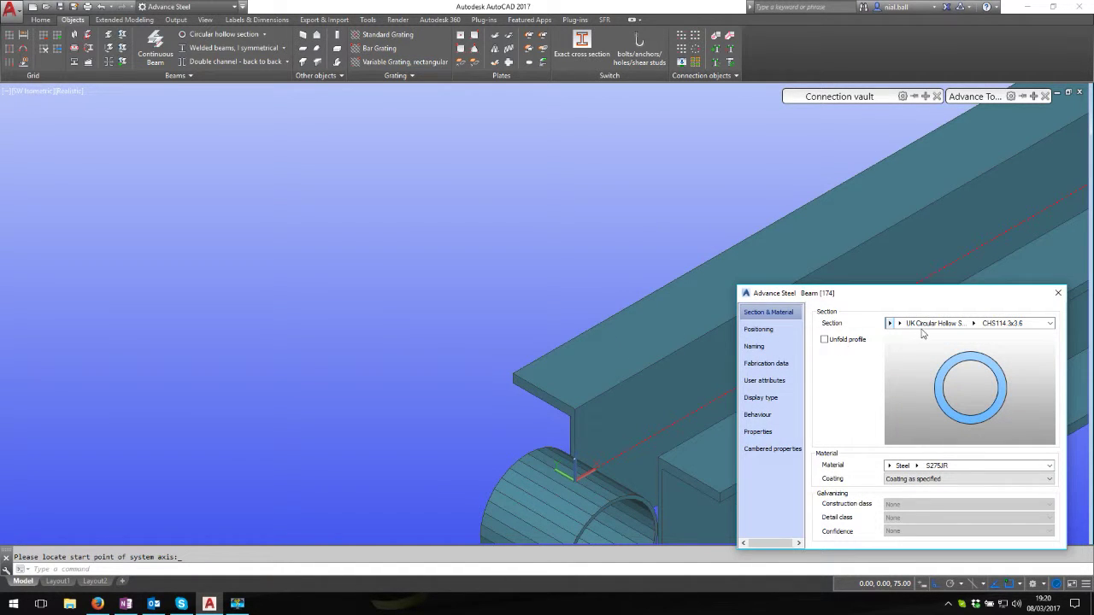
pyautogui.click(975, 325)
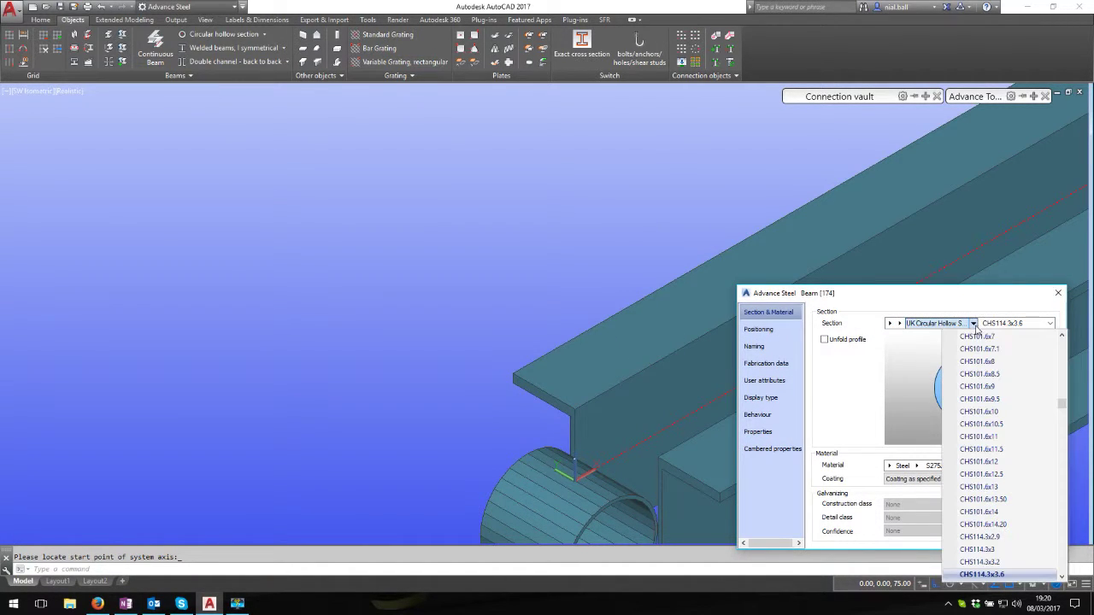
pyautogui.scroll(5, 996, 478)
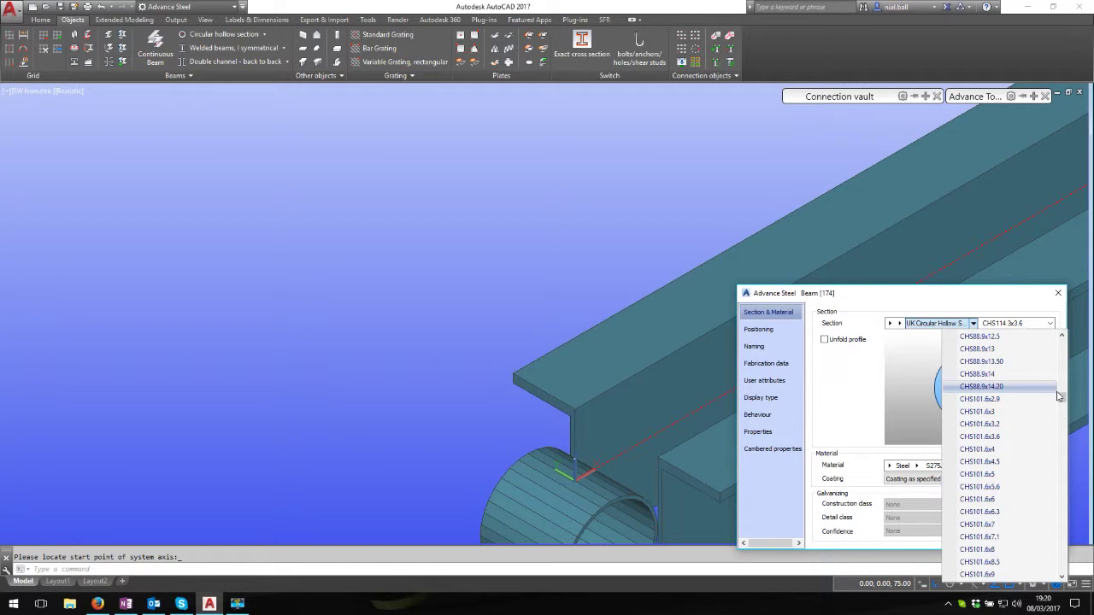
pyautogui.moveTo(1060, 395); pyautogui.dragTo(1060, 345)
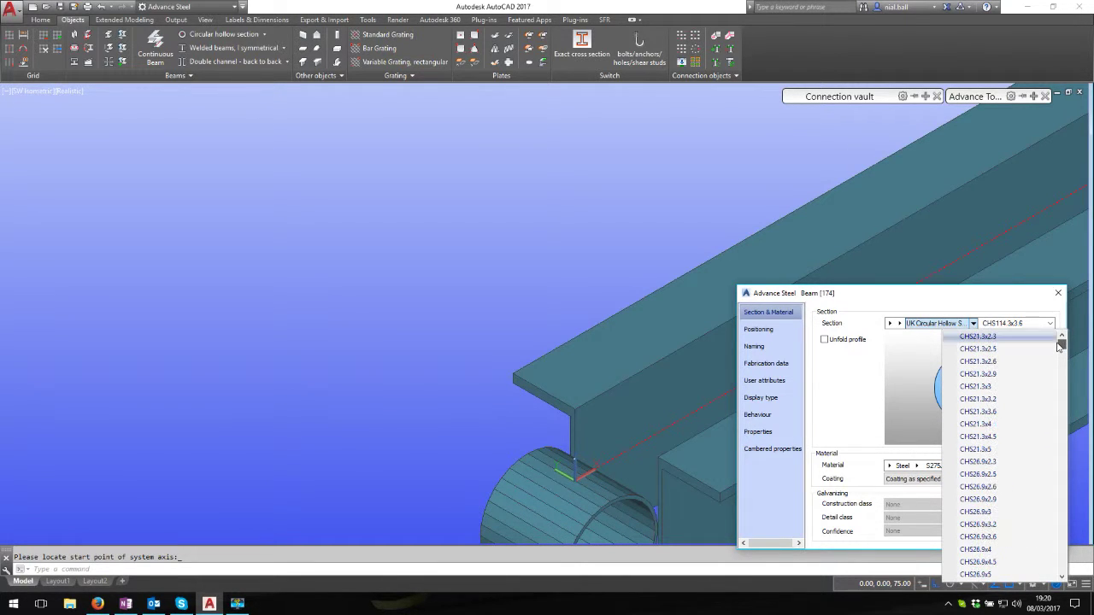
pyautogui.click(995, 399)
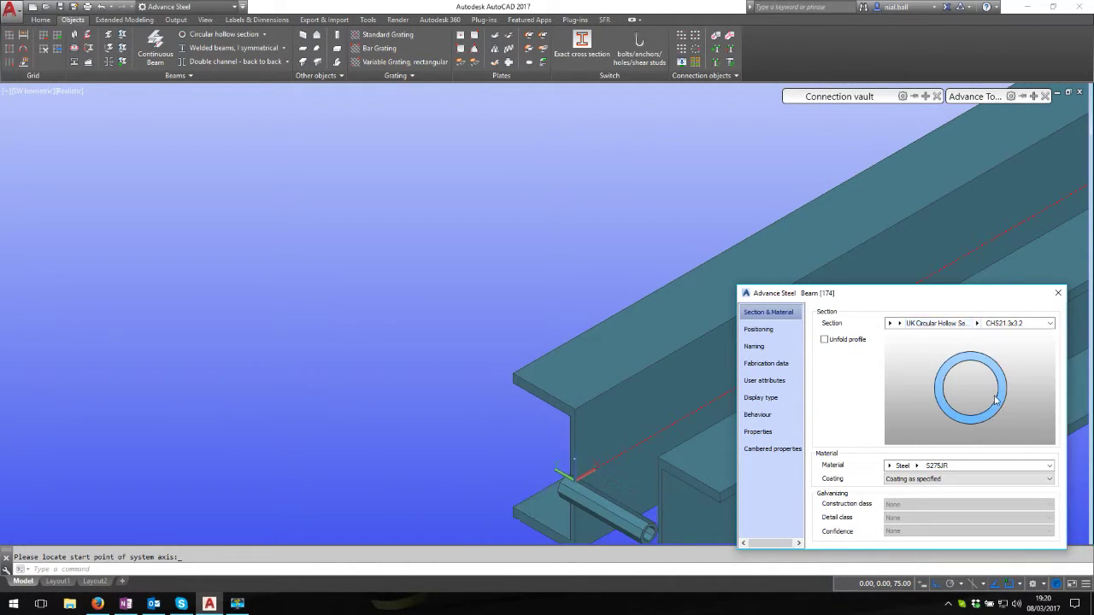
# Set the tube's model role to Beam and close its properties.
pyautogui.click(756, 346)
pyautogui.click(761, 329)
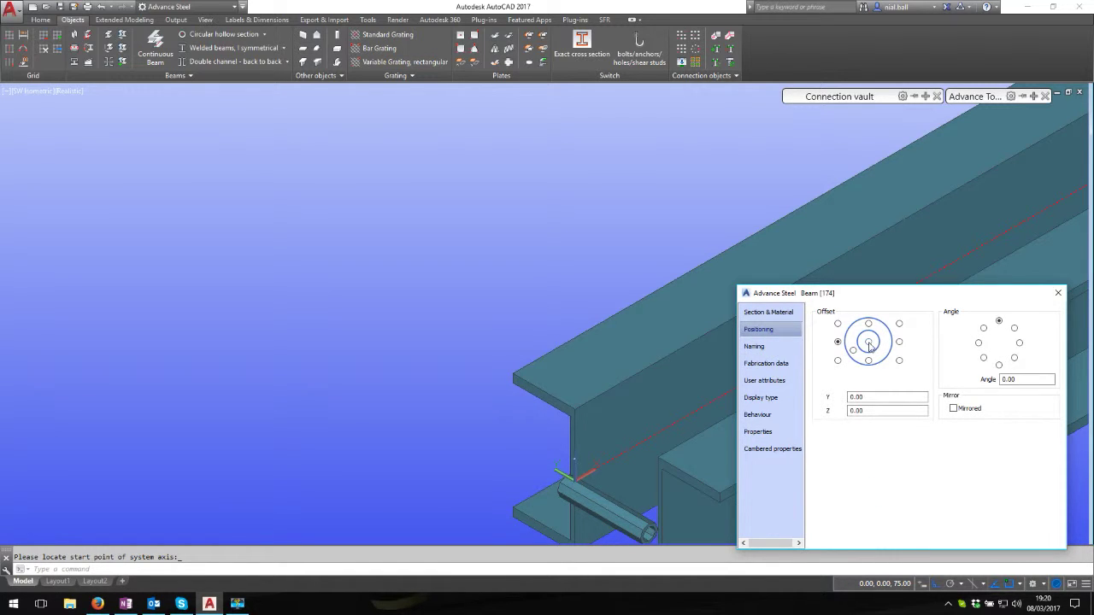
pyautogui.click(754, 346)
pyautogui.moveTo(846, 300); pyautogui.dragTo(714, 199)
pyautogui.click(818, 358)
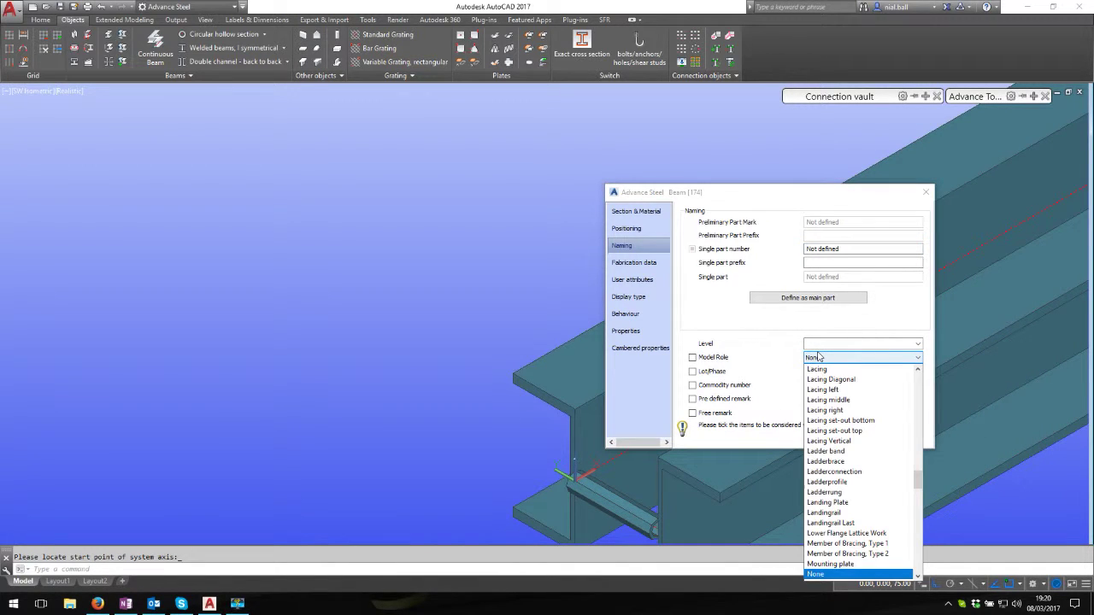
pyautogui.write('Beam')
pyautogui.press('Return')
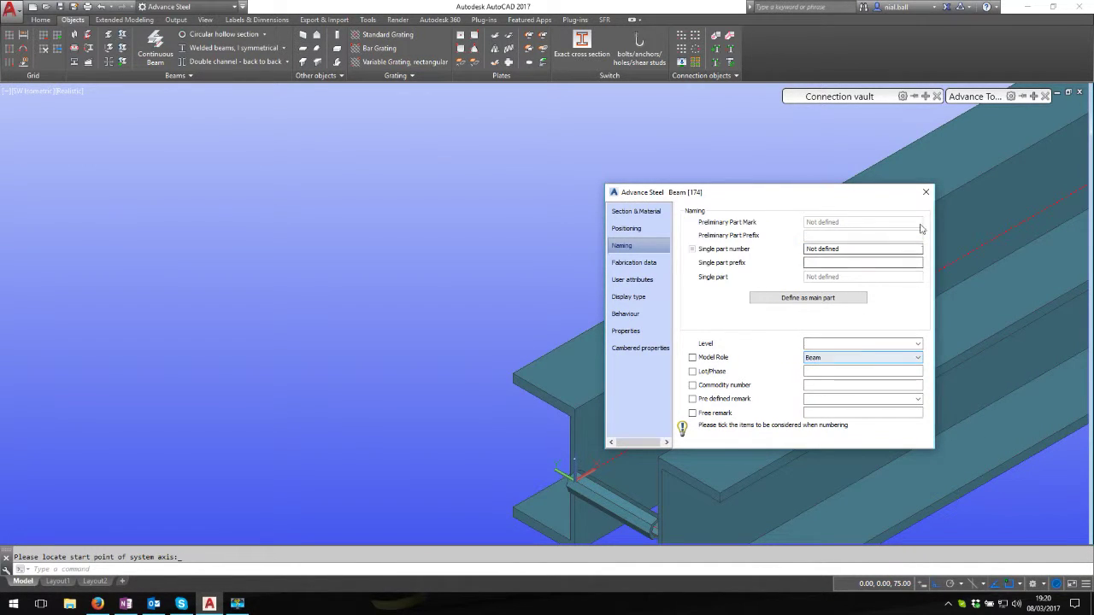
pyautogui.click(925, 192)
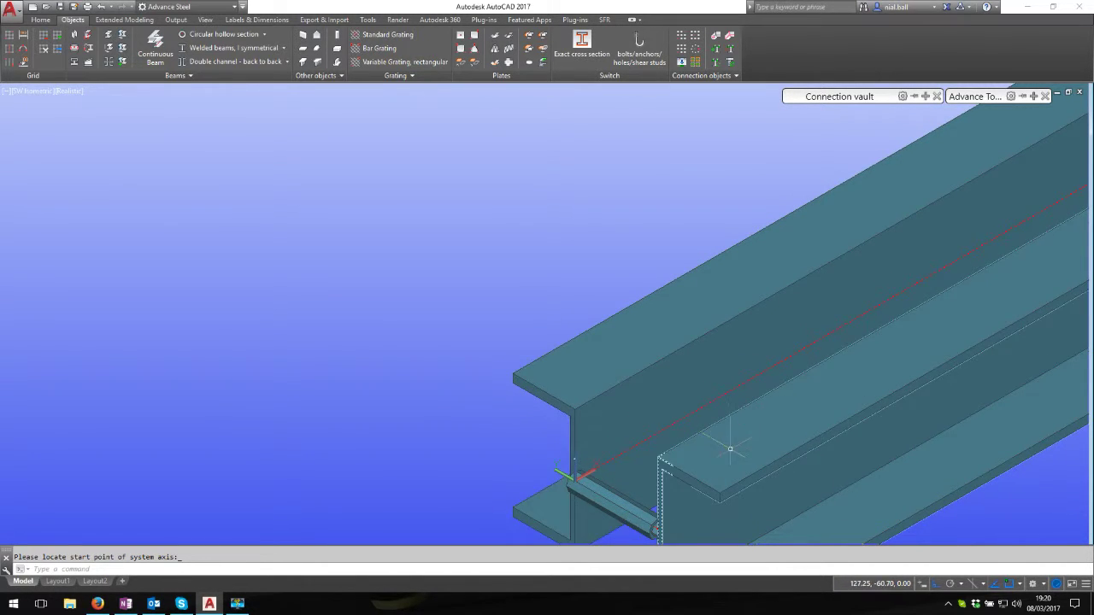
pyautogui.press('Escape')
pyautogui.doubleClick(733, 444)
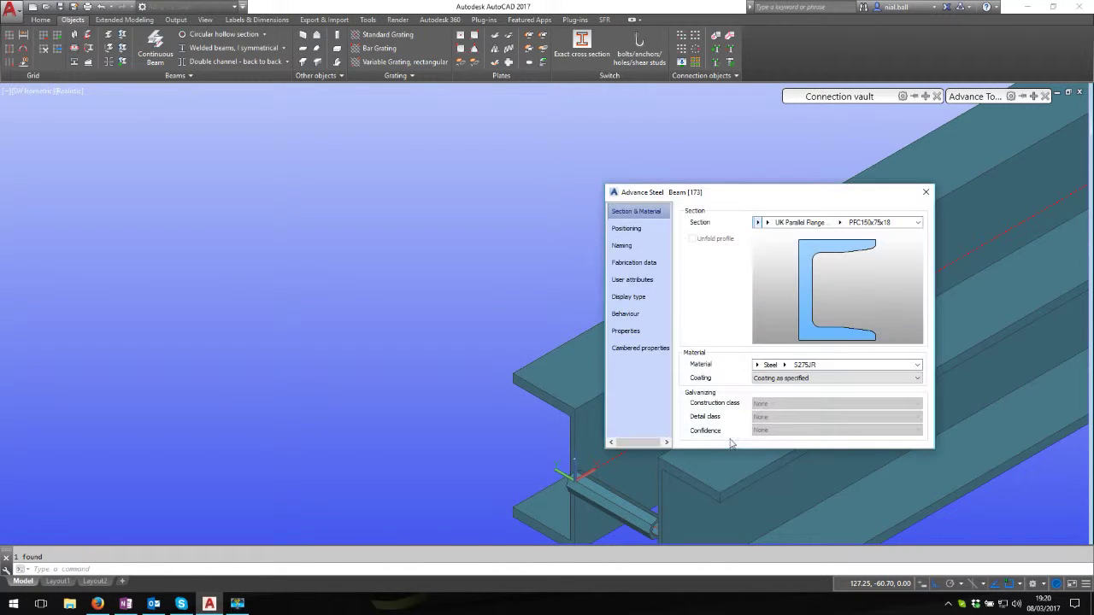
pyautogui.click(622, 245)
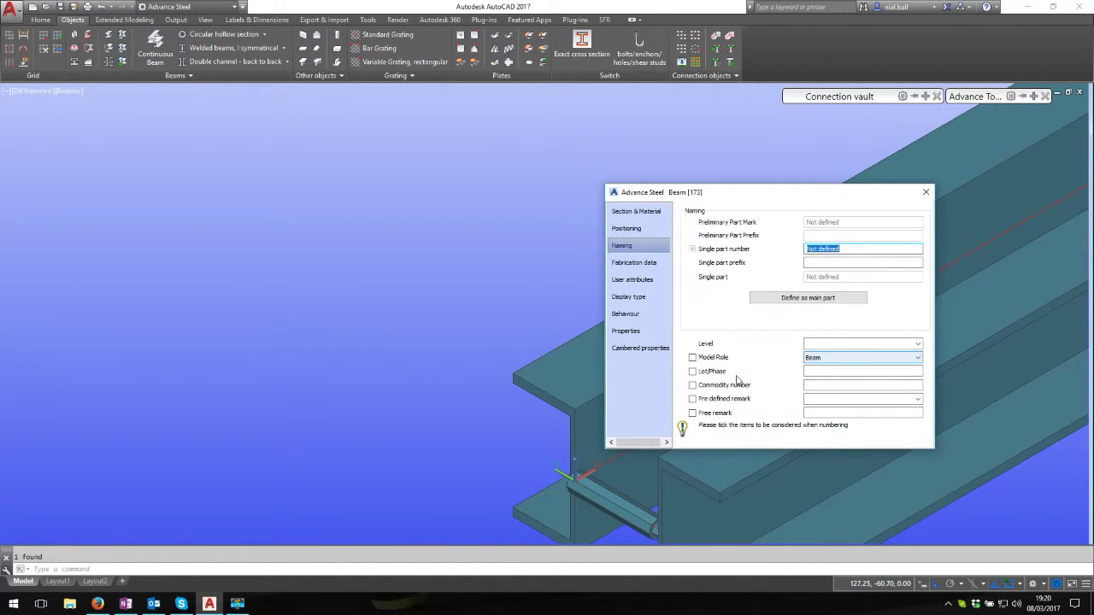
pyautogui.click(926, 194)
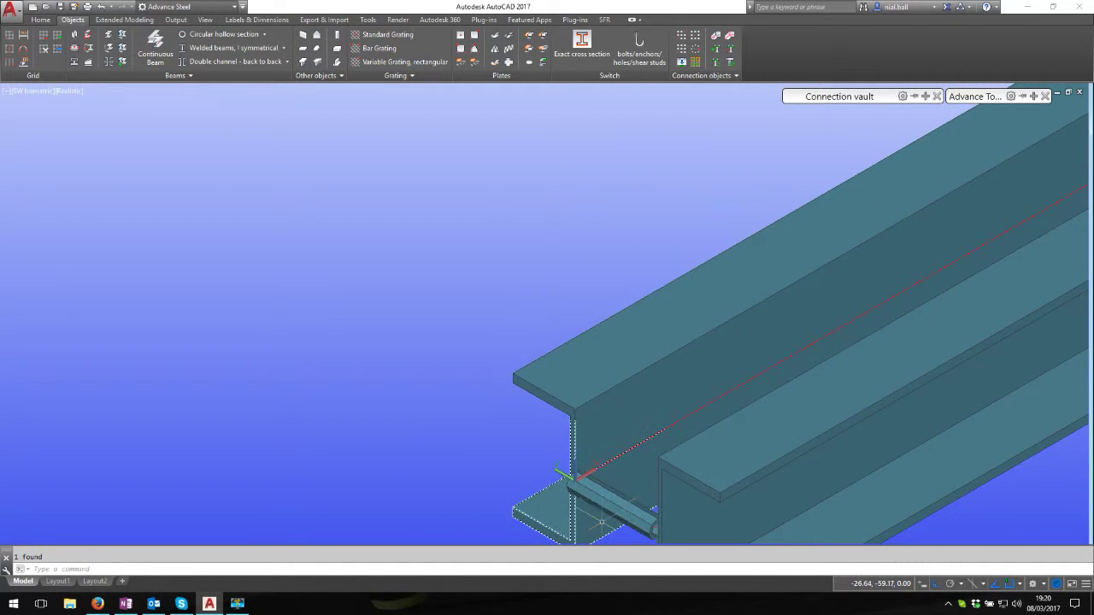
pyautogui.rightClick(350, 381)
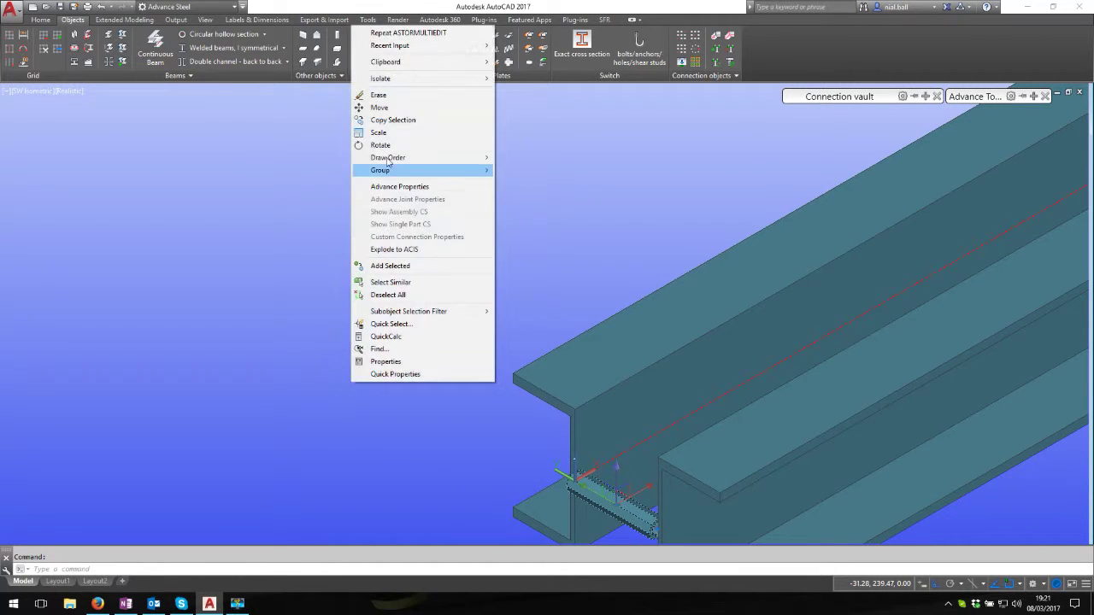
# Move the spacer tube 75 along the channels, then orbit to look along the beams.
pyautogui.click(389, 109)
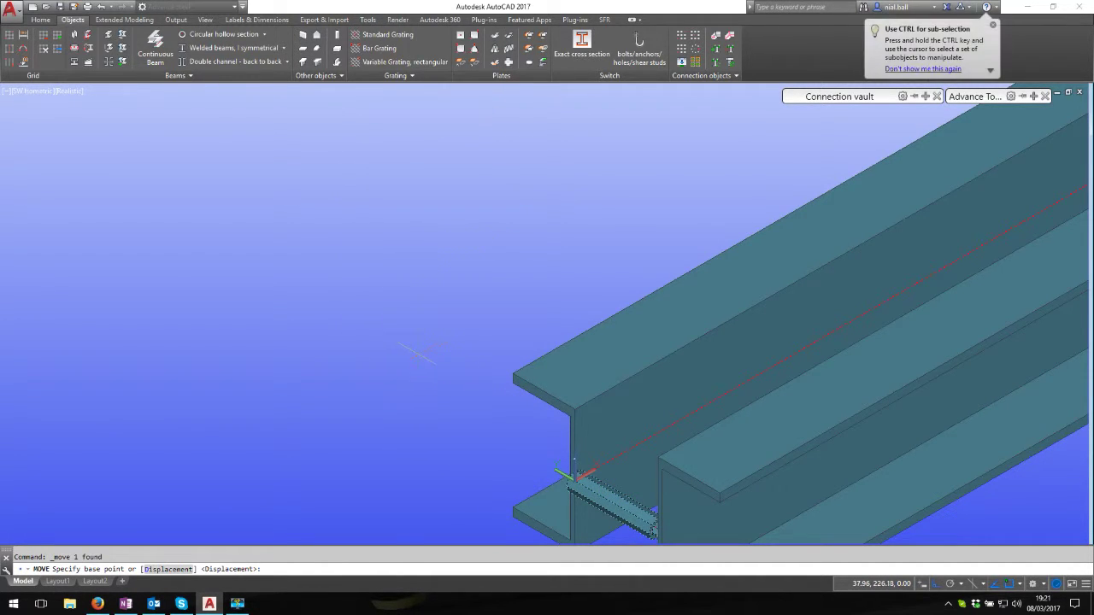
pyautogui.click(380, 326)
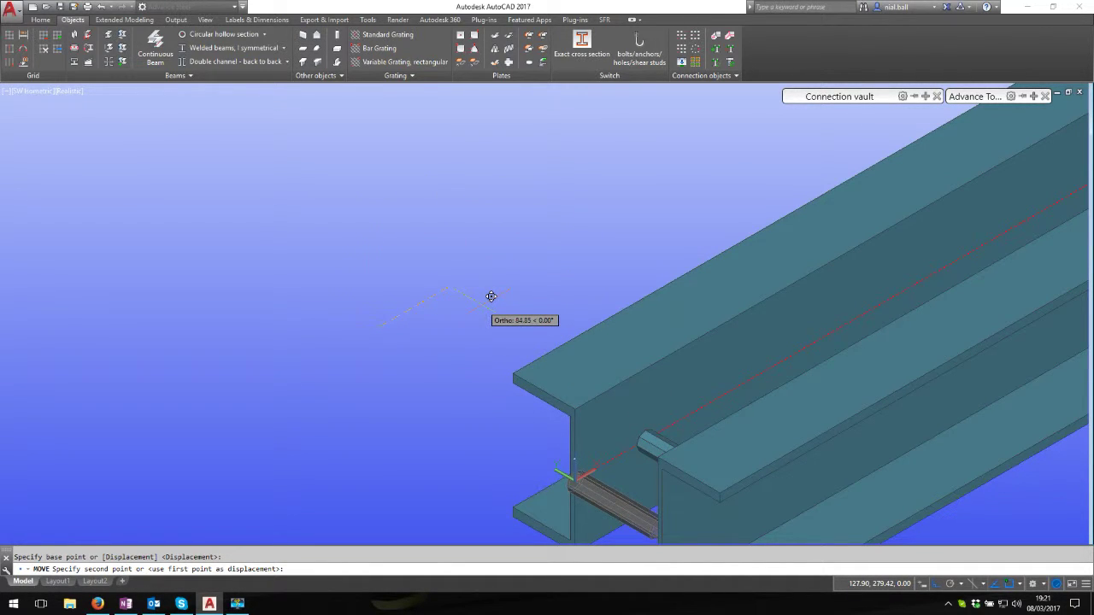
pyautogui.press('Return')
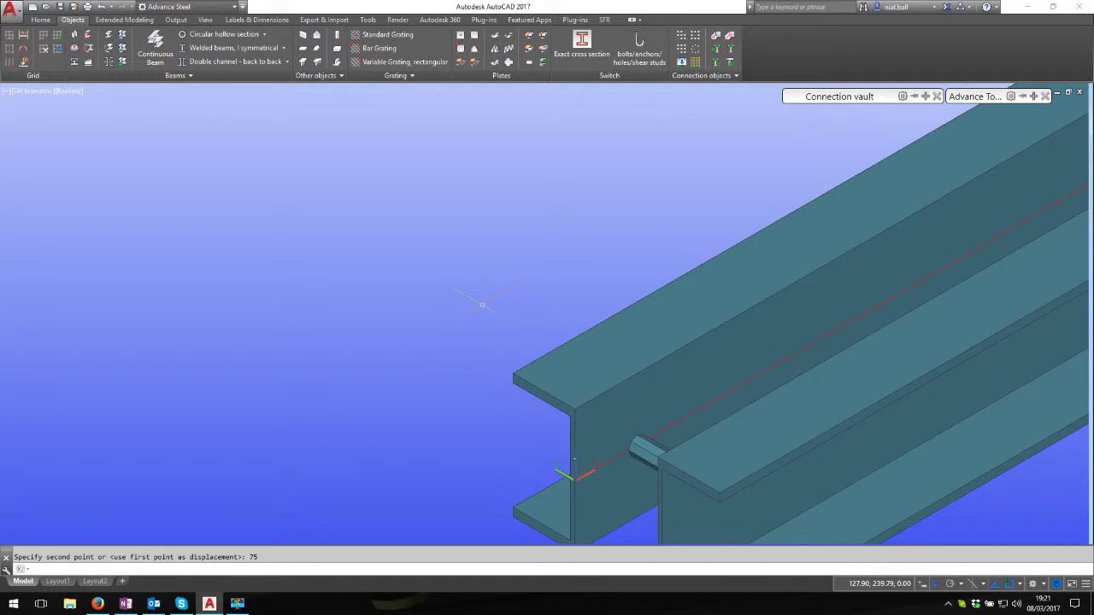
pyautogui.press('Escape')
pyautogui.scroll(2, 593, 442)
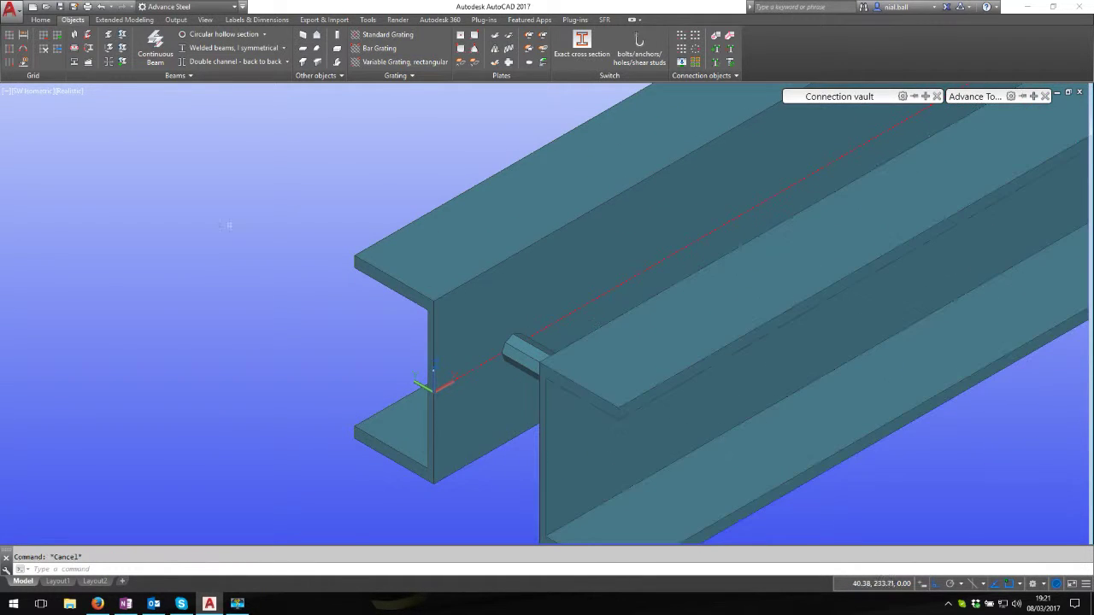
pyautogui.keyDown('shift'); pyautogui.moveTo(384, 398); pyautogui.dragTo(574, 380, button='middle'); pyautogui.keyUp('shift')
pyautogui.scroll(5, 371, 429)
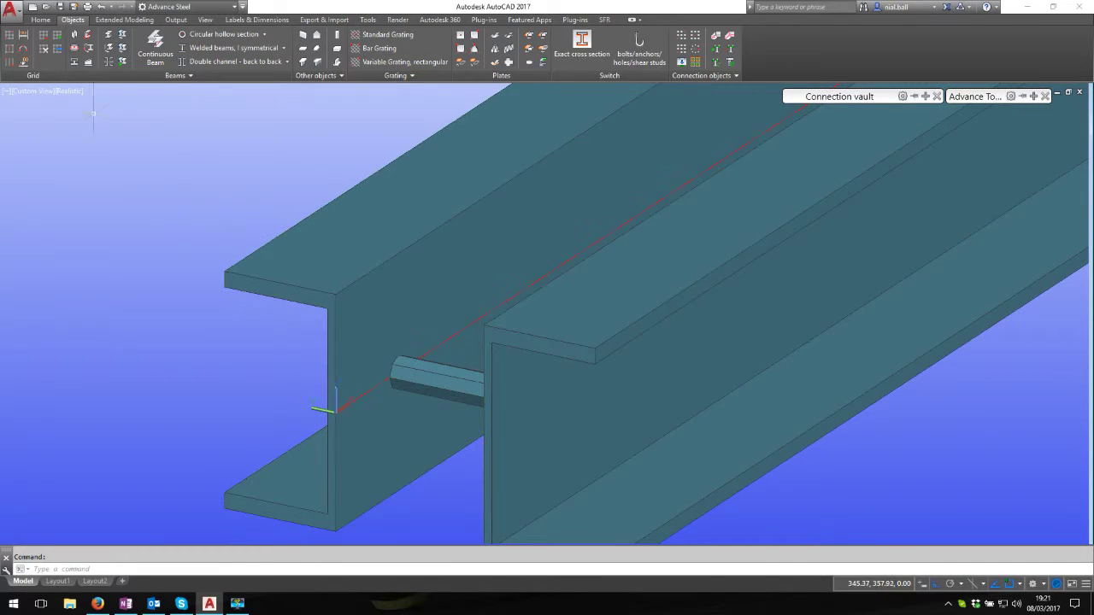
# Switch to 2D Wireframe and rotate the UCS to swap Y and Z.
pyautogui.click(69, 94)
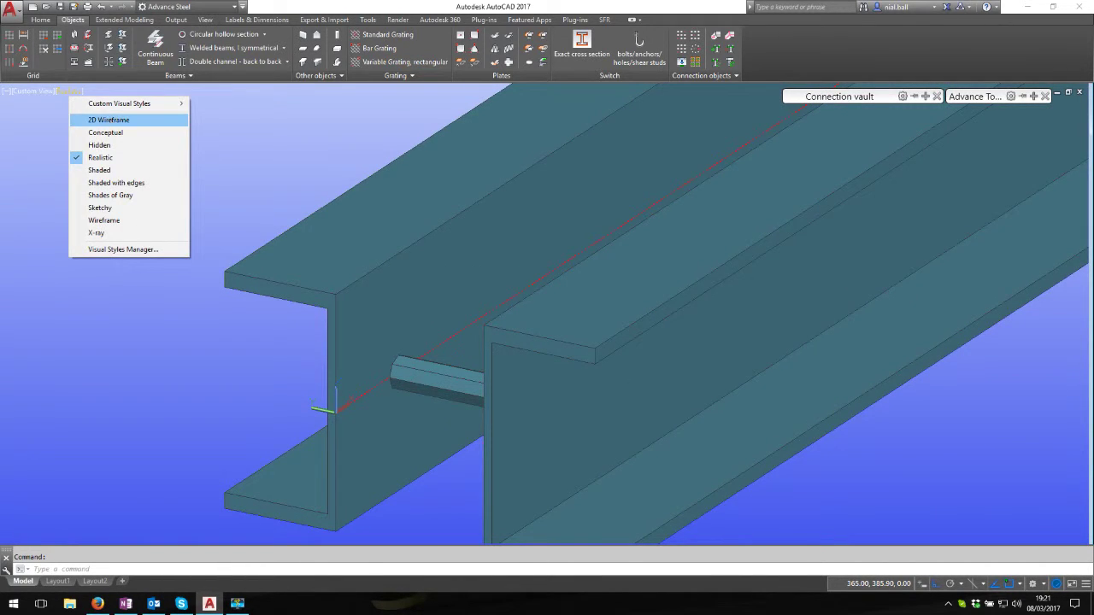
pyautogui.click(111, 119)
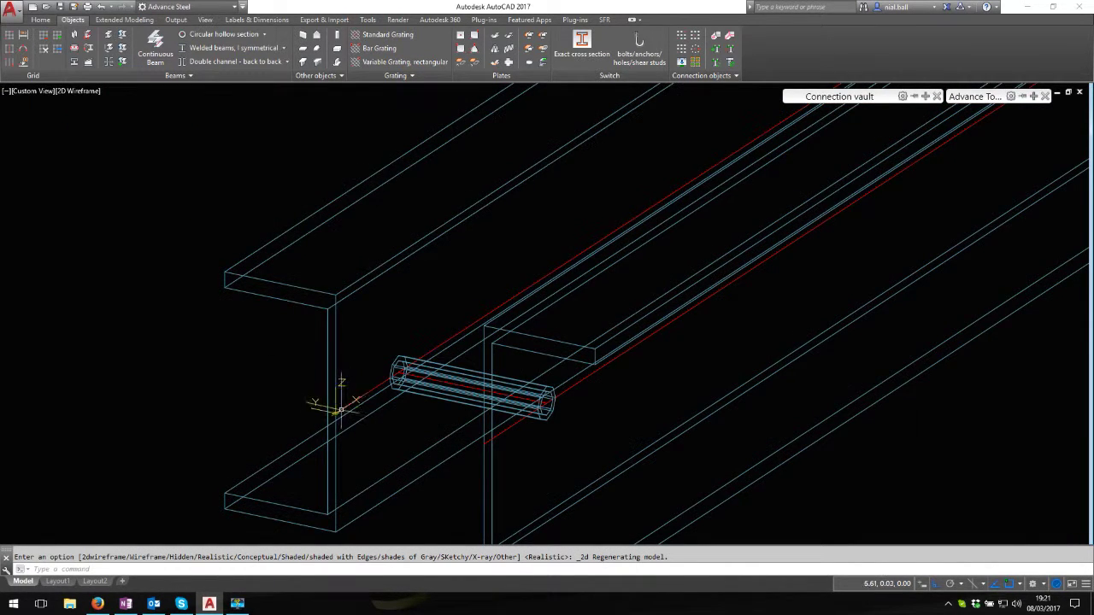
pyautogui.moveTo(974, 97)
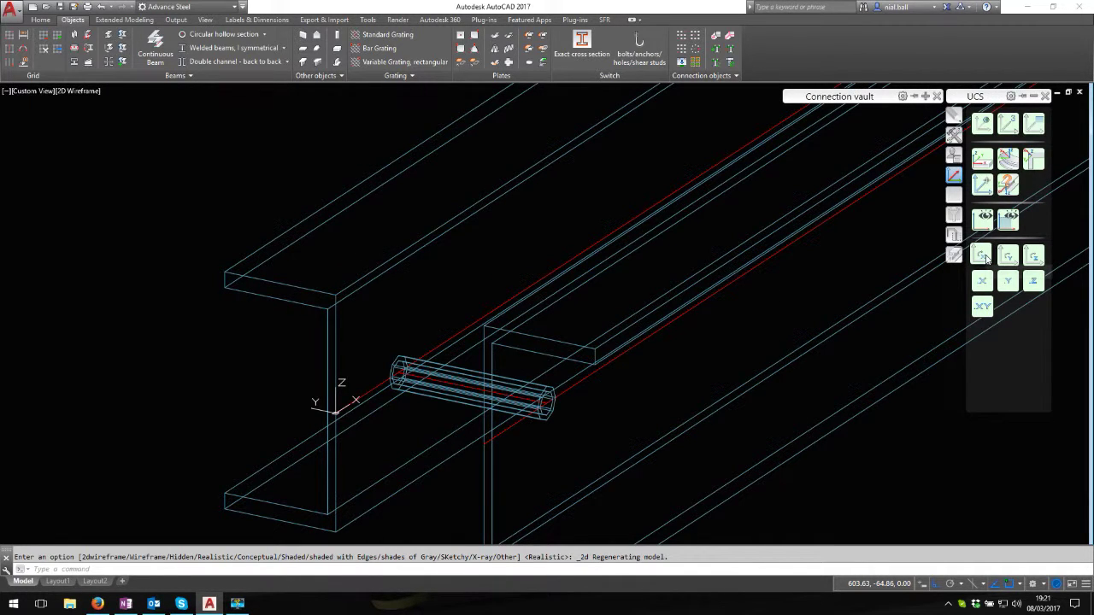
pyautogui.click(983, 257)
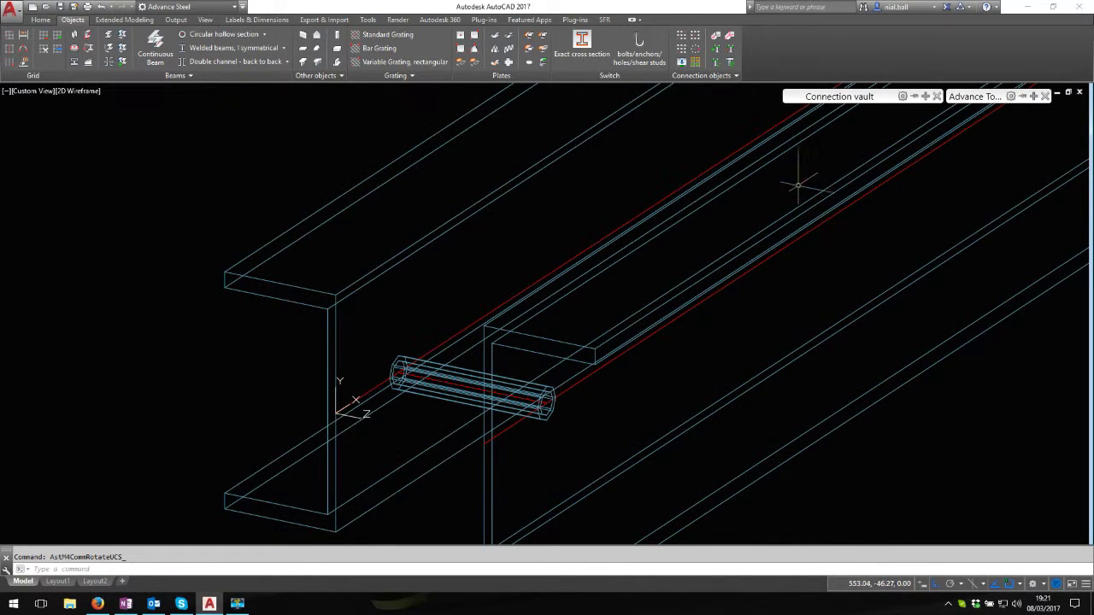
# Switch the fastener tool to Anchors and launch it.
pyautogui.click(637, 43)
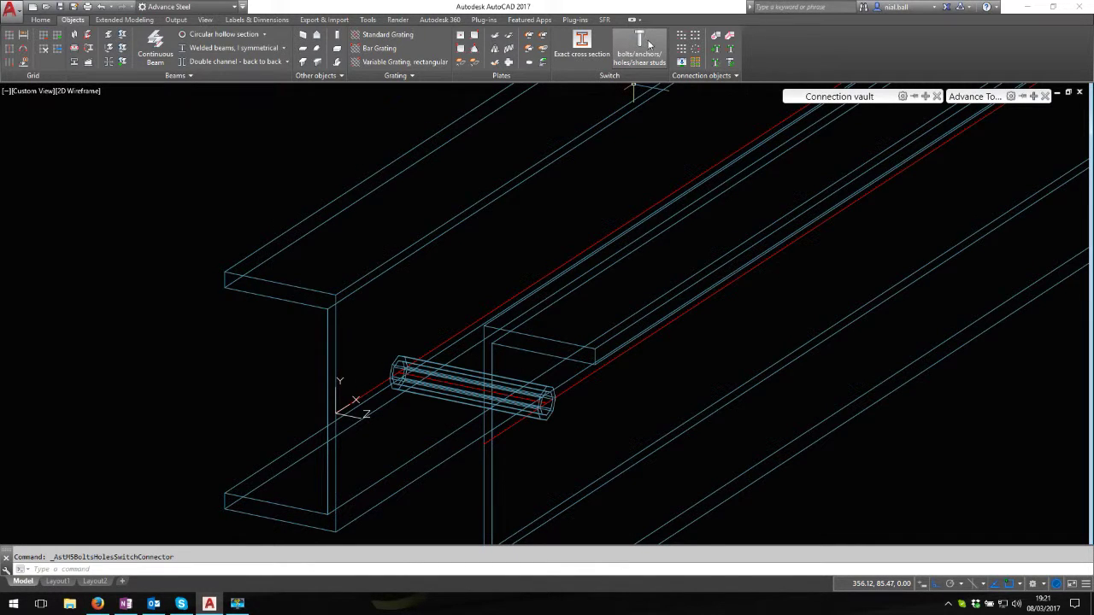
pyautogui.click(648, 42)
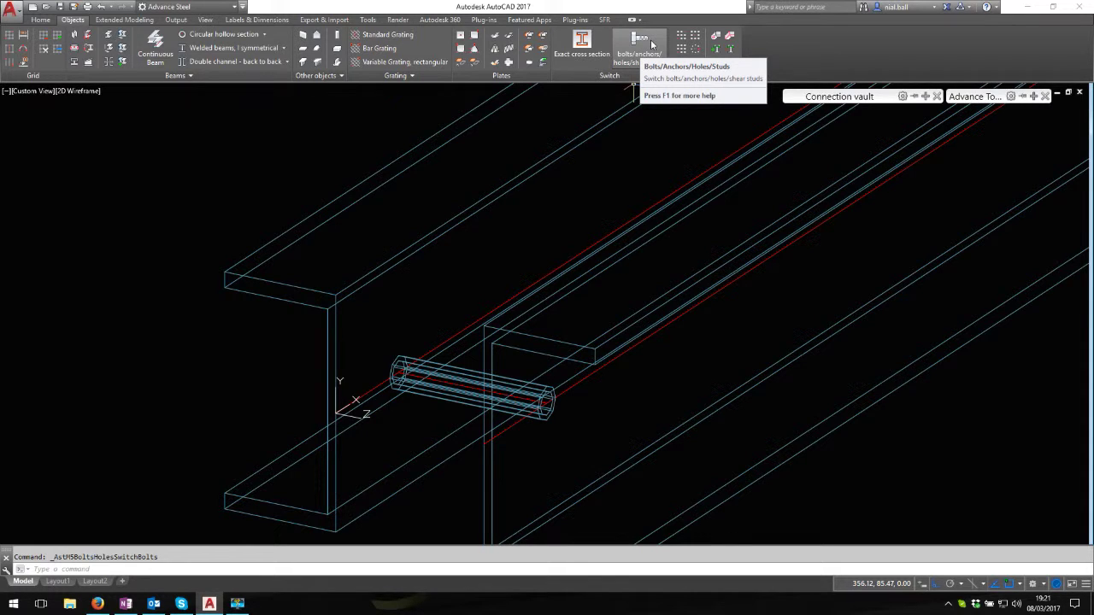
pyautogui.click(651, 44)
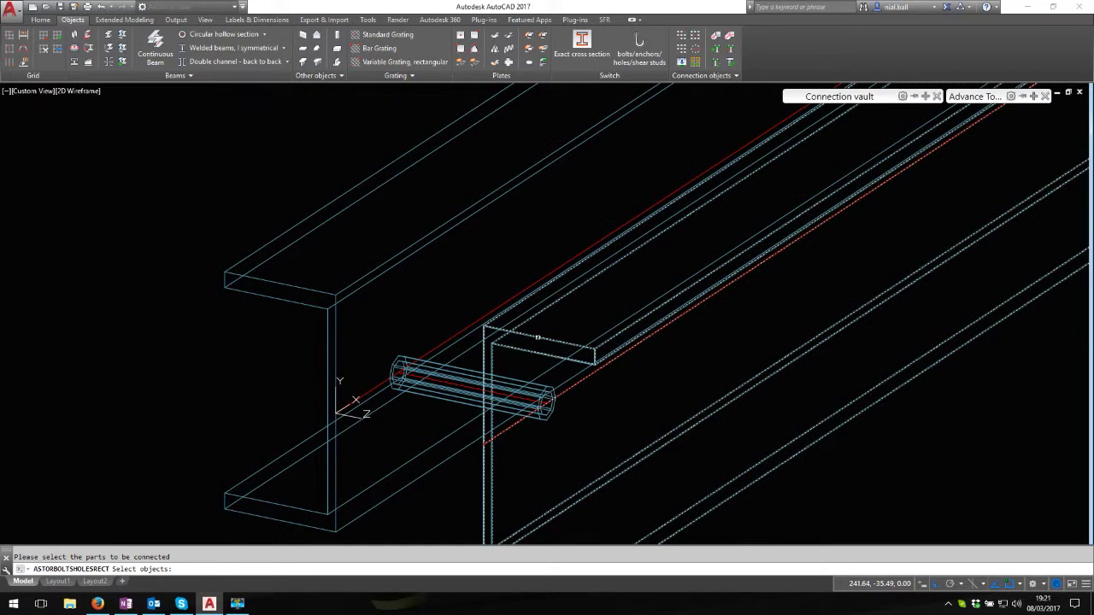
# Connect the channel and spacer tube, placing the anchor group at the tube's end.
pyautogui.click(603, 261)
pyautogui.click(442, 380)
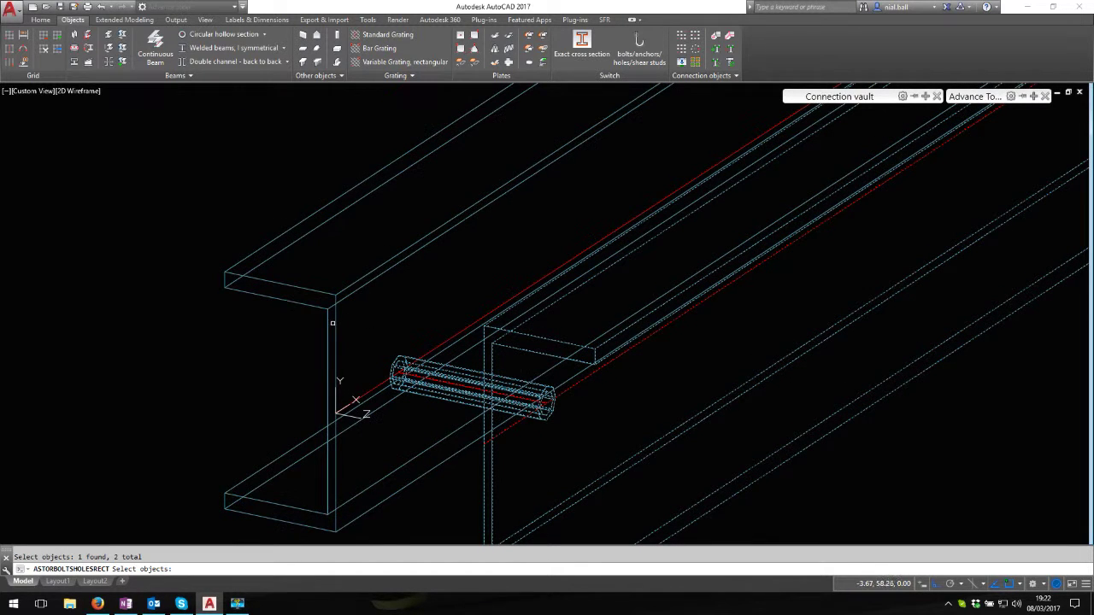
pyautogui.press('Return')
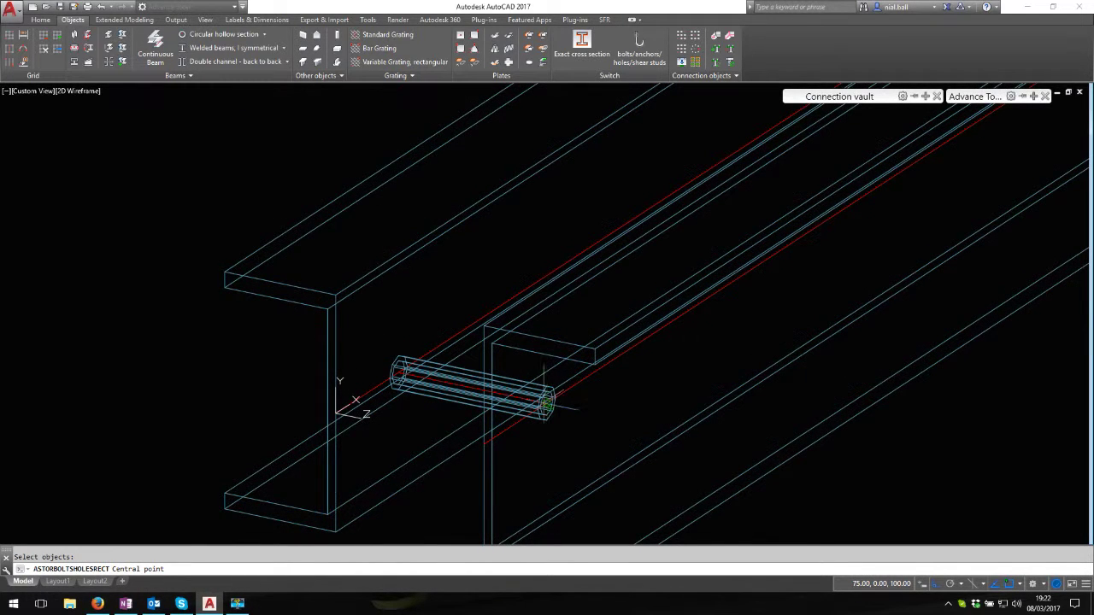
pyautogui.click(544, 403)
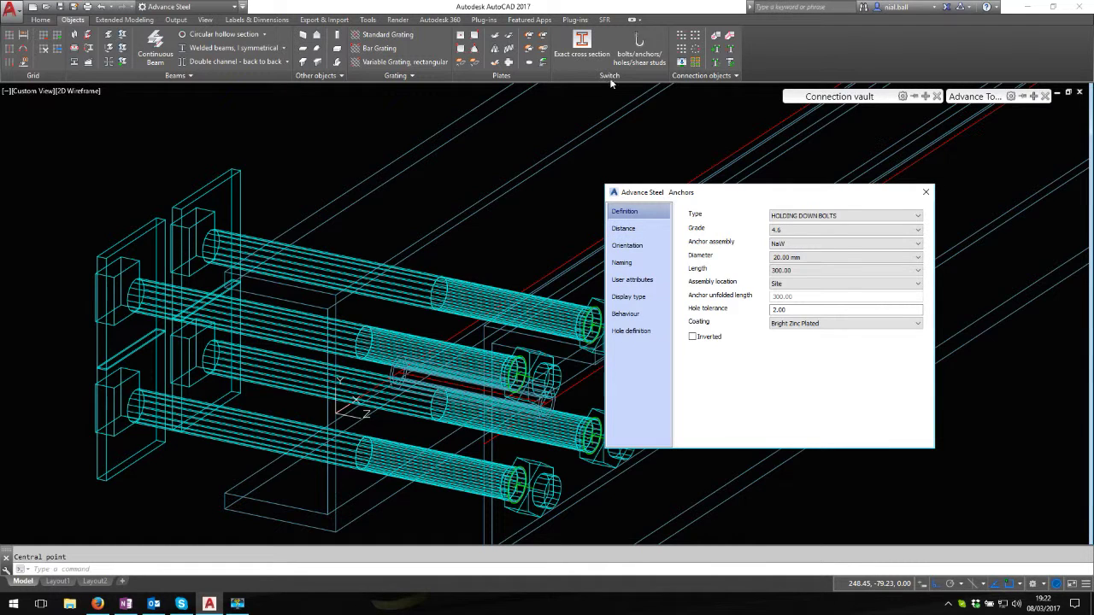
# Set the anchor counts Number X and Number Y to 1.
pyautogui.click(631, 229)
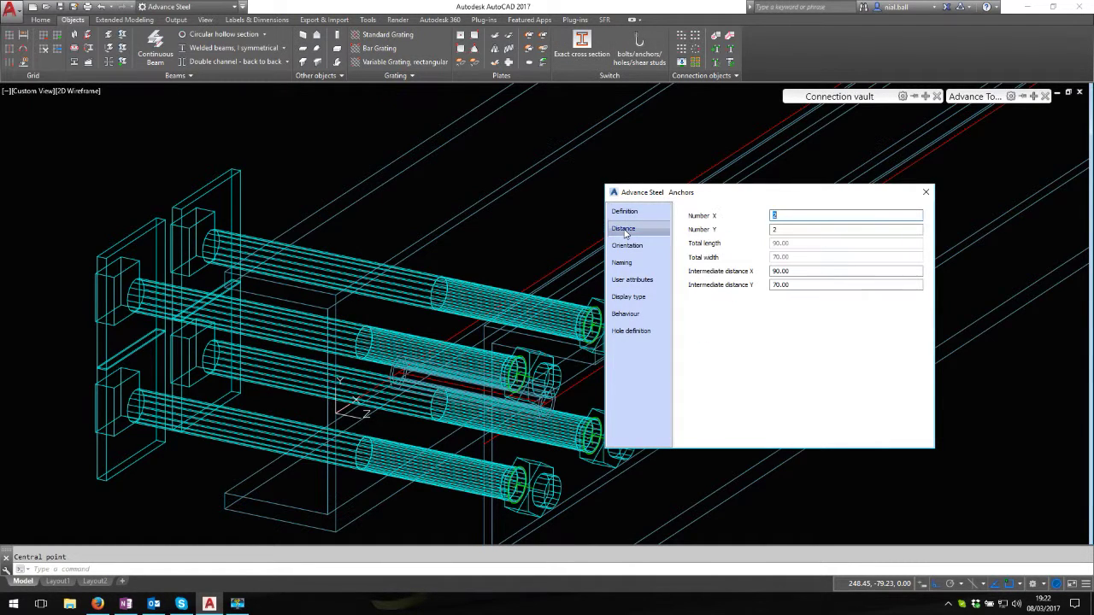
pyautogui.write('1')
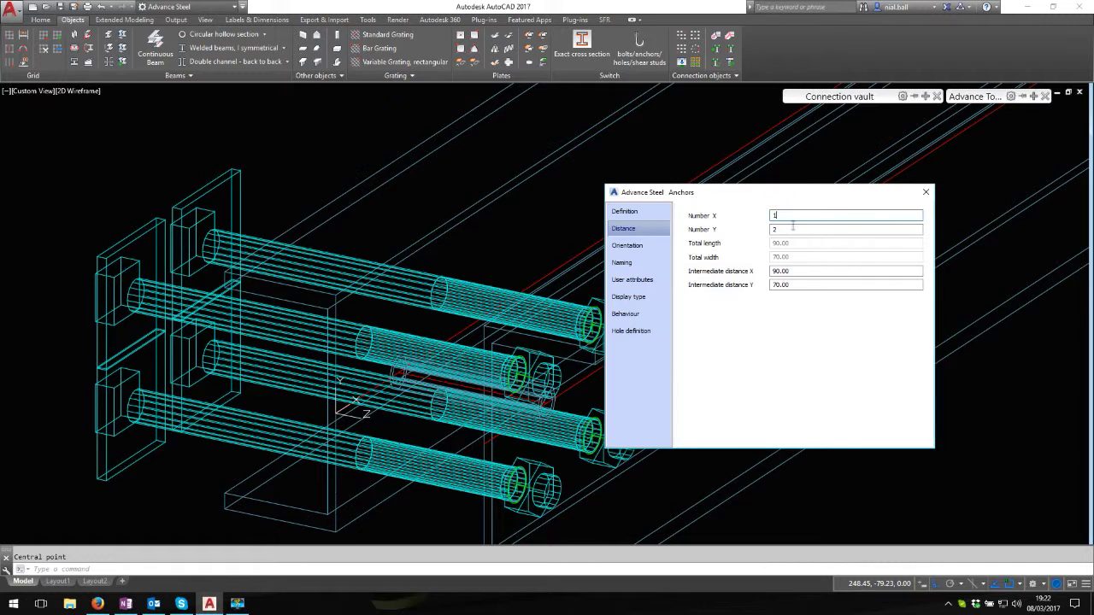
pyautogui.press('Tab')
pyautogui.write('1')
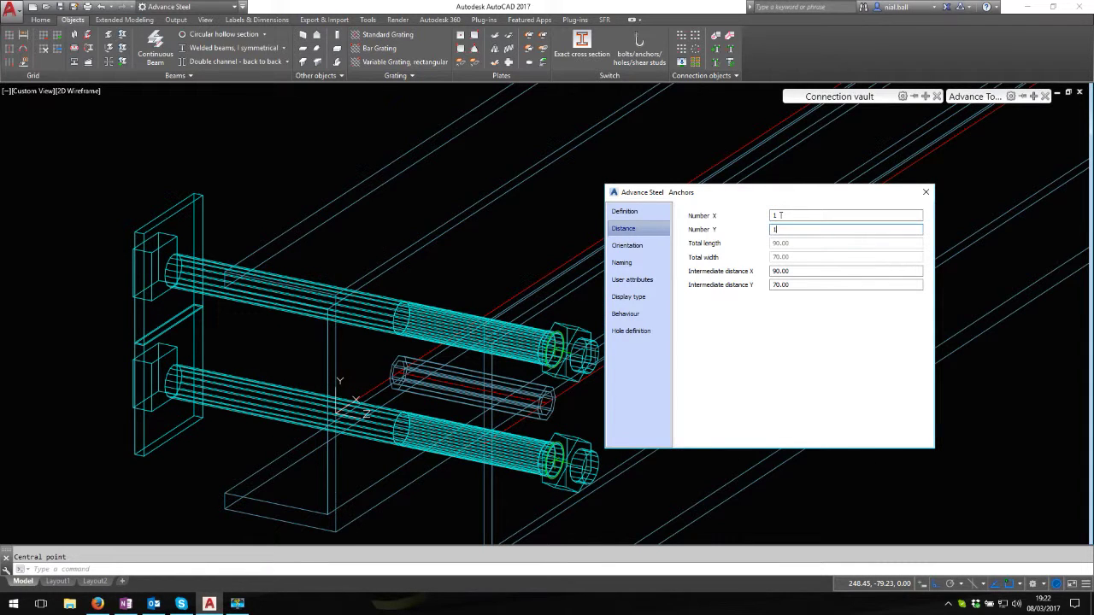
pyautogui.press('Tab')
pyautogui.click(803, 216)
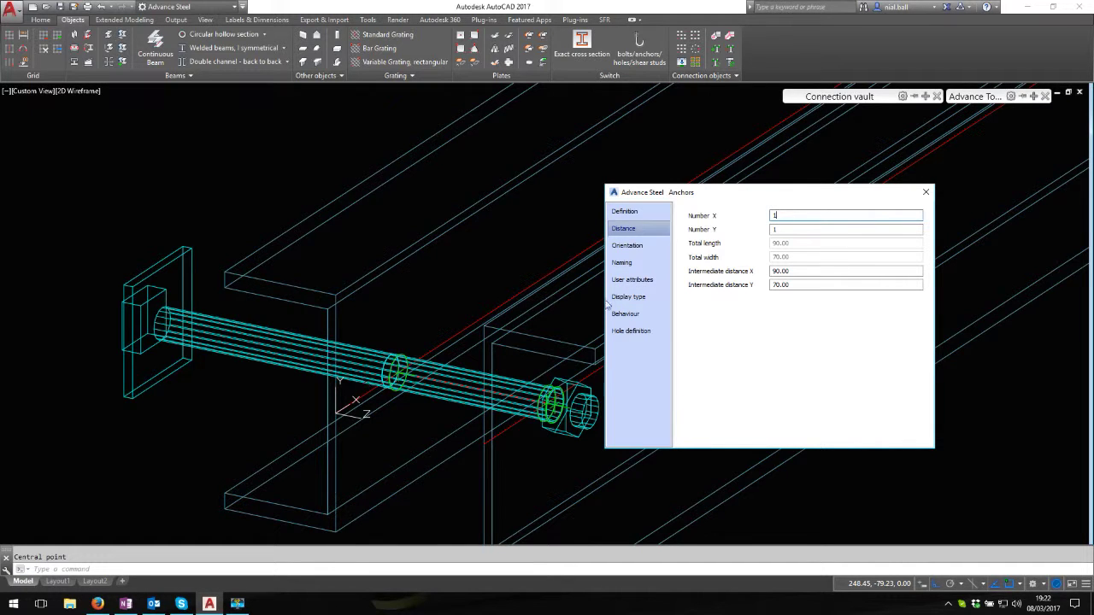
pyautogui.click(626, 212)
# Make the anchor a BZP Studding type with 12.00 mm diameter.
pyautogui.click(822, 217)
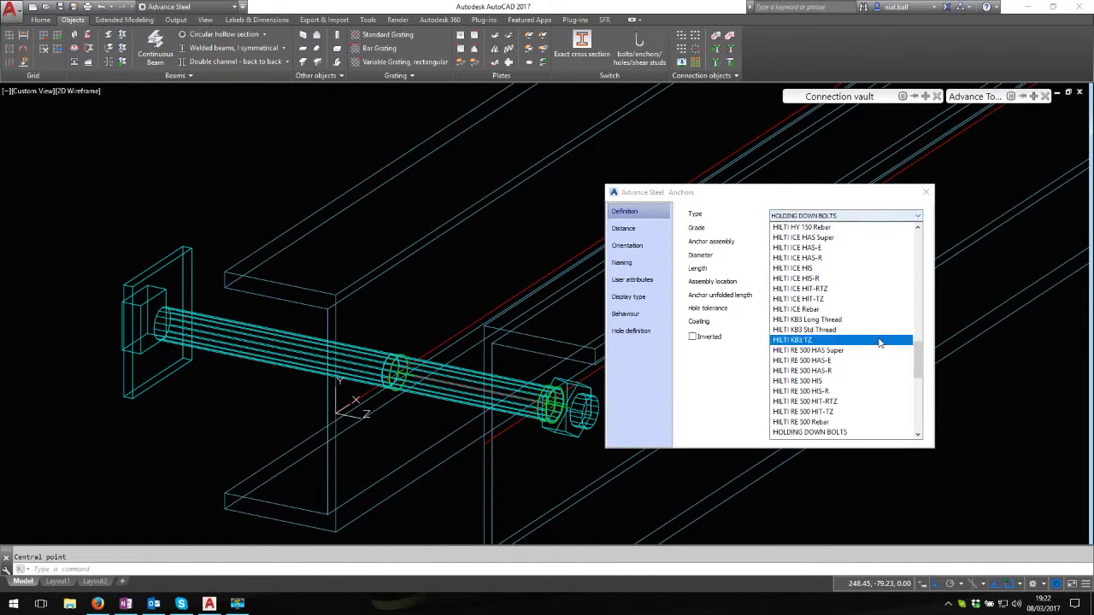
pyautogui.scroll(20, 884, 346)
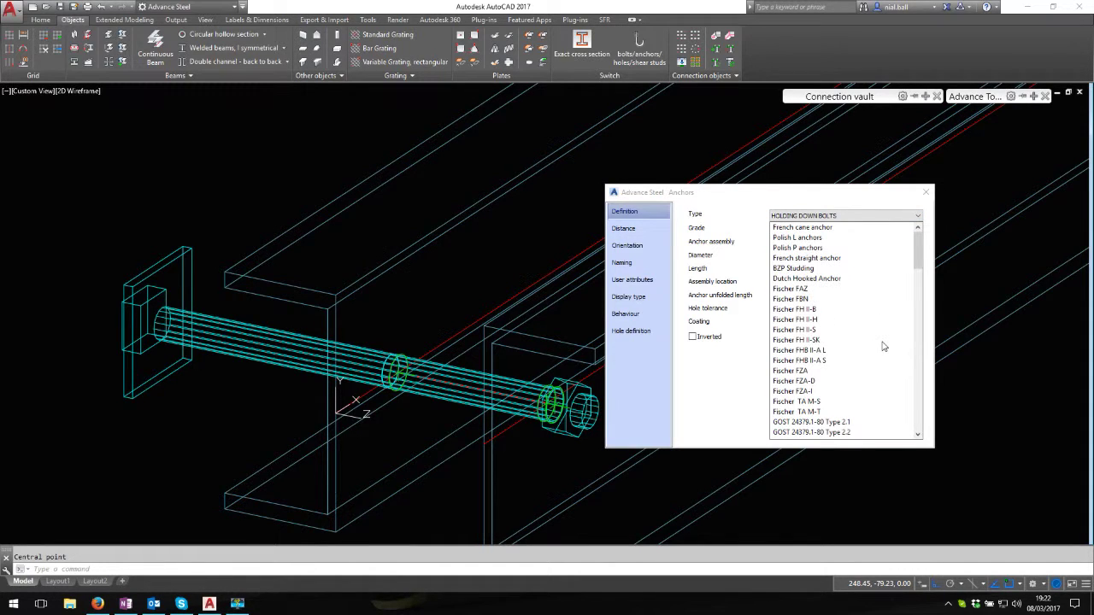
pyautogui.click(803, 268)
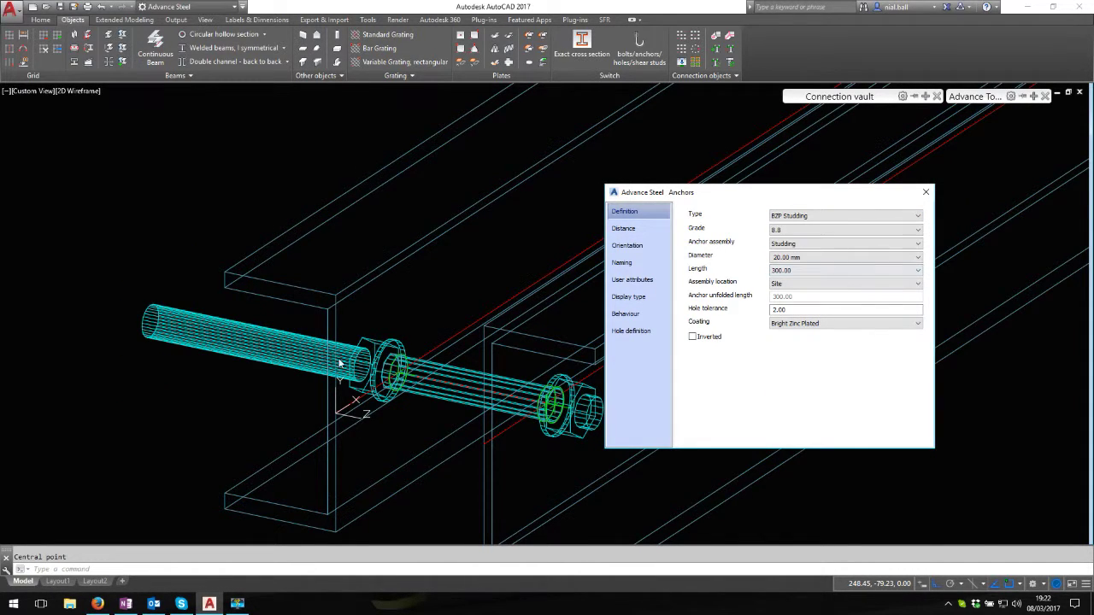
pyautogui.click(813, 258)
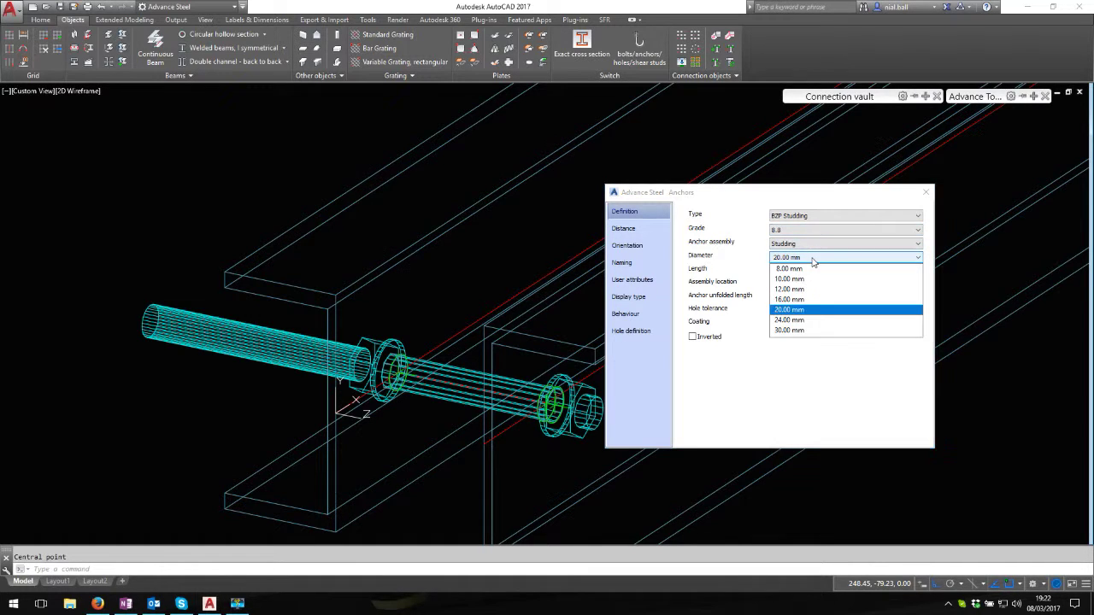
pyautogui.click(801, 290)
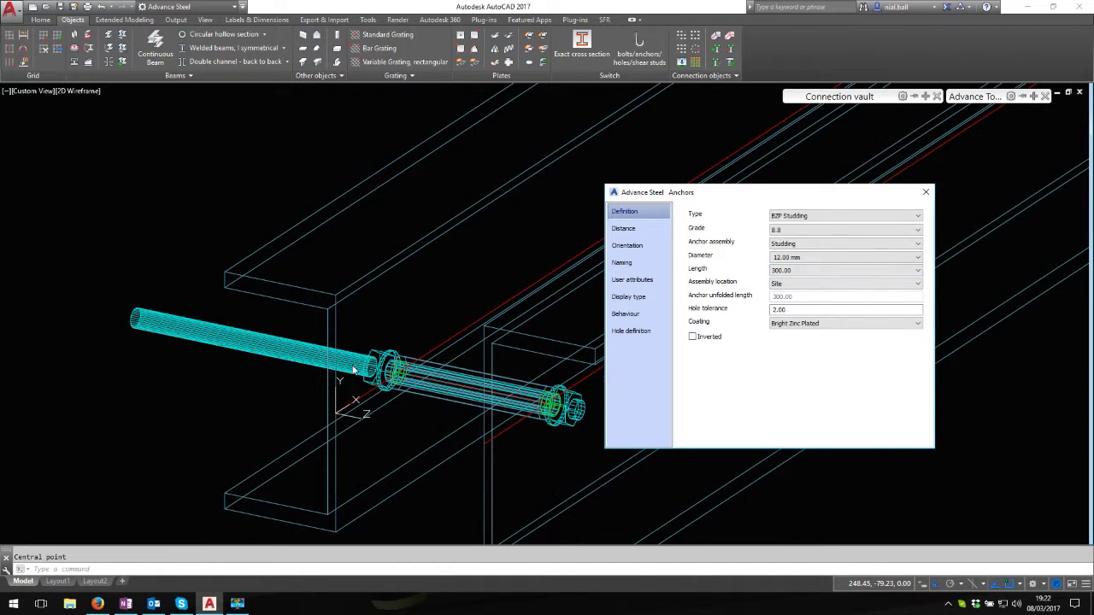
pyautogui.keyDown('shift'); pyautogui.moveTo(537, 434); pyautogui.dragTo(529, 393, button='middle'); pyautogui.keyUp('shift')
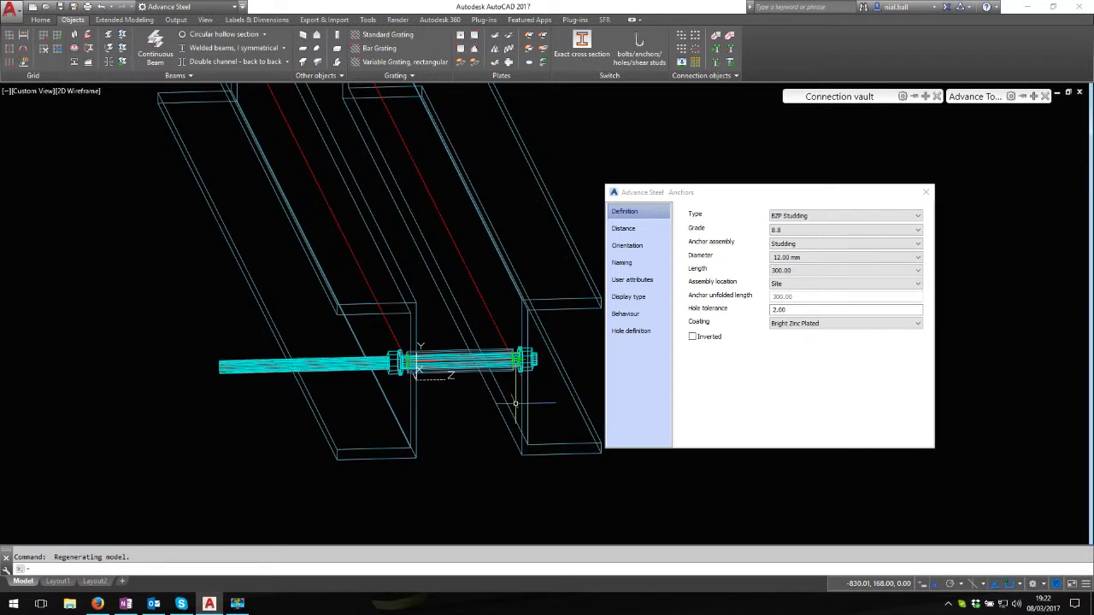
pyautogui.click(801, 271)
# Try stud lengths 100, 120 and 140, settling on 160.00.
pyautogui.click(799, 281)
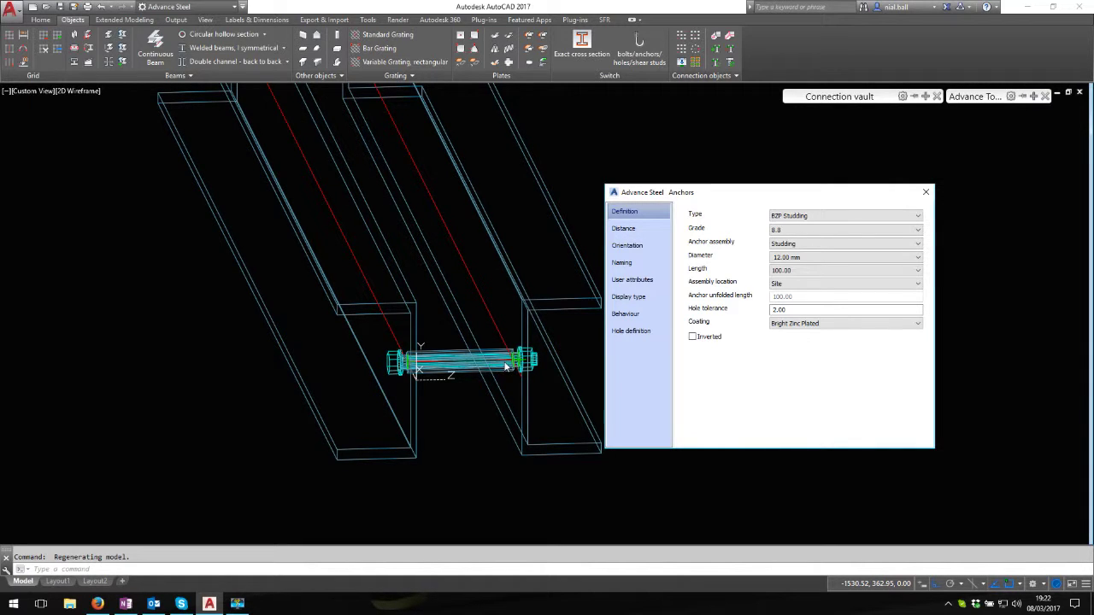
pyautogui.click(813, 274)
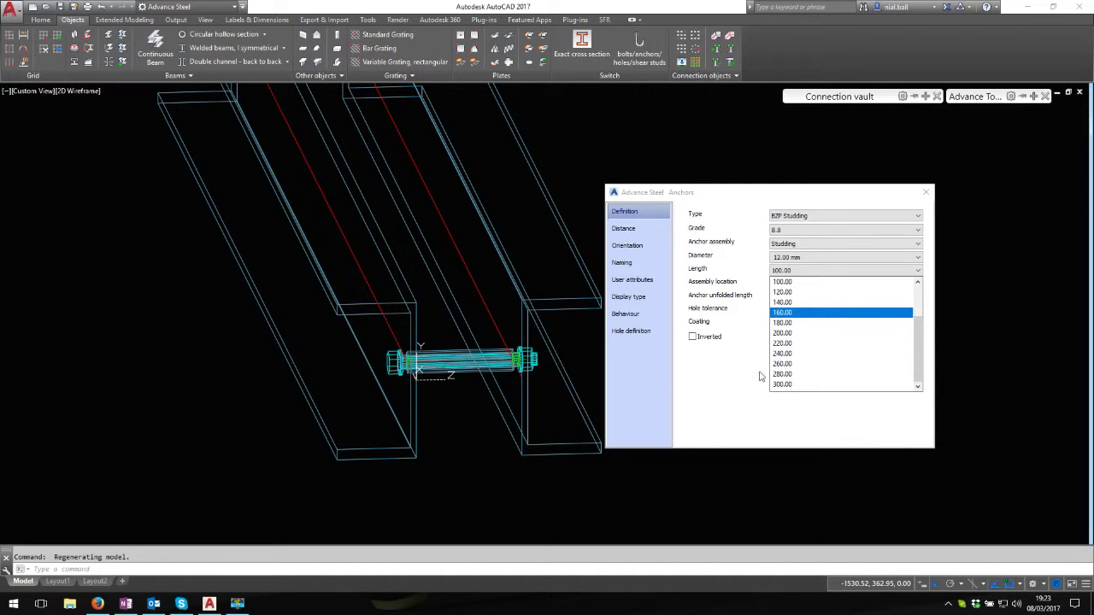
pyautogui.click(794, 295)
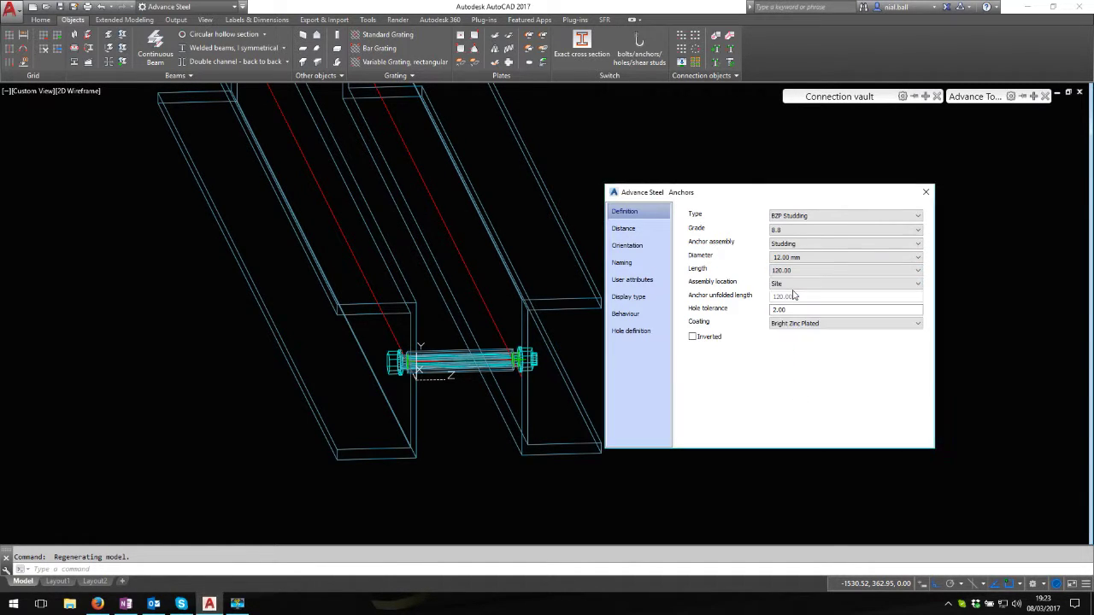
pyautogui.click(792, 271)
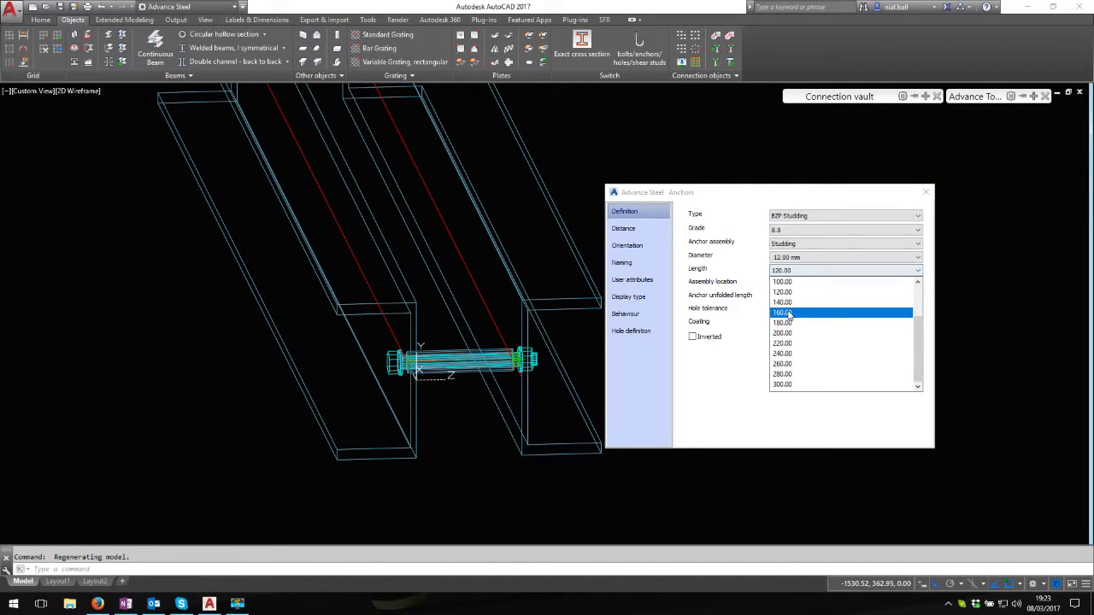
pyautogui.click(790, 310)
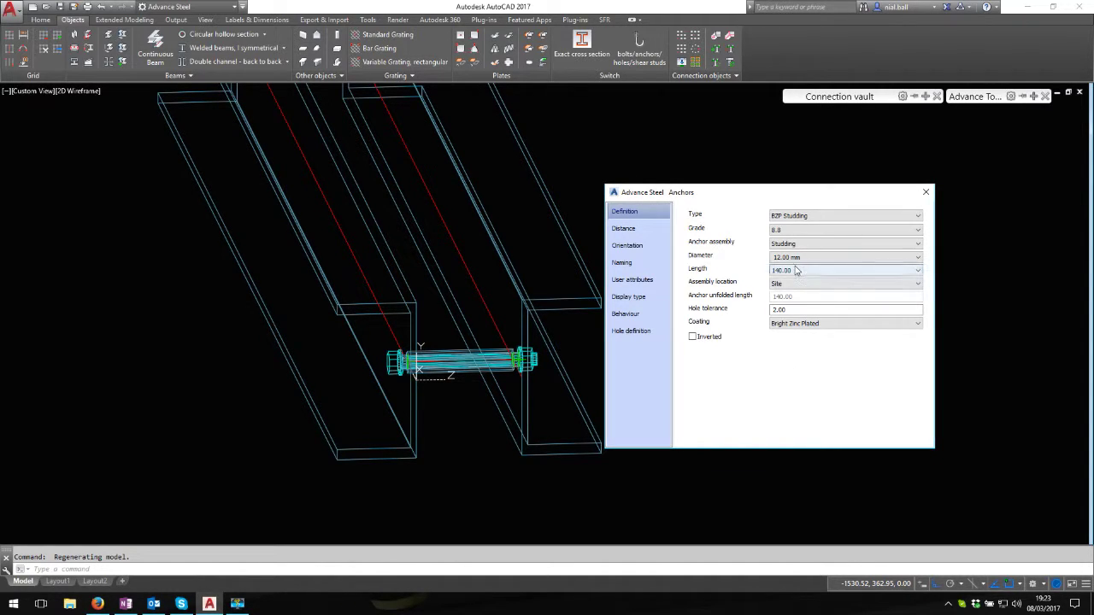
pyautogui.click(793, 270)
pyautogui.click(784, 311)
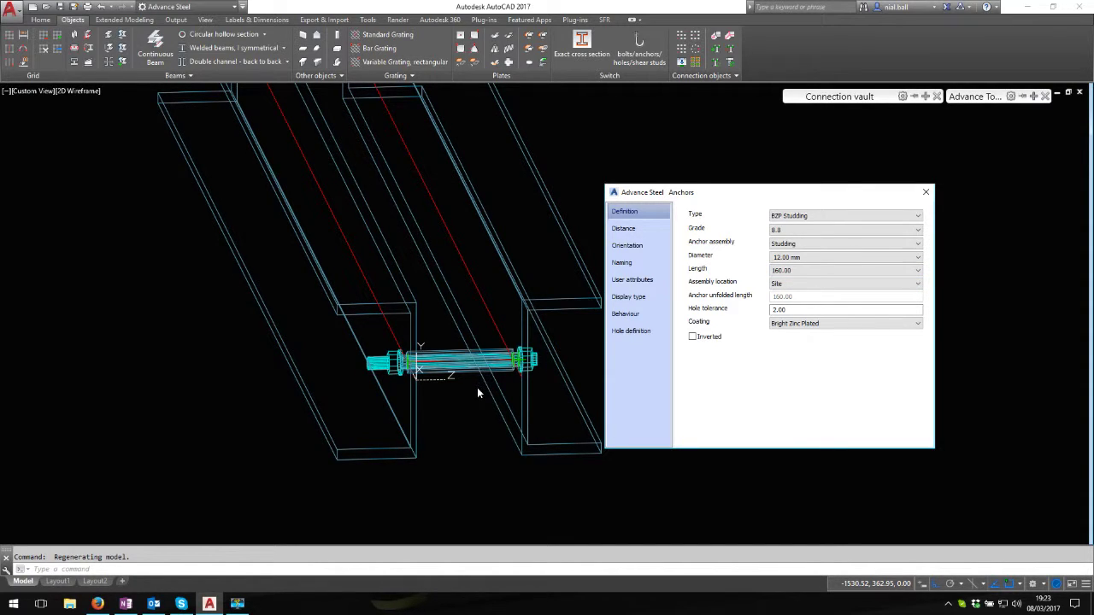
# Render the channels, tube and stud in Realistic style, orbit close to the anchor, then begin Save As.
pyautogui.keyDown('shift'); pyautogui.moveTo(491, 406); pyautogui.dragTo(150, 211, button='middle'); pyautogui.keyUp('shift')
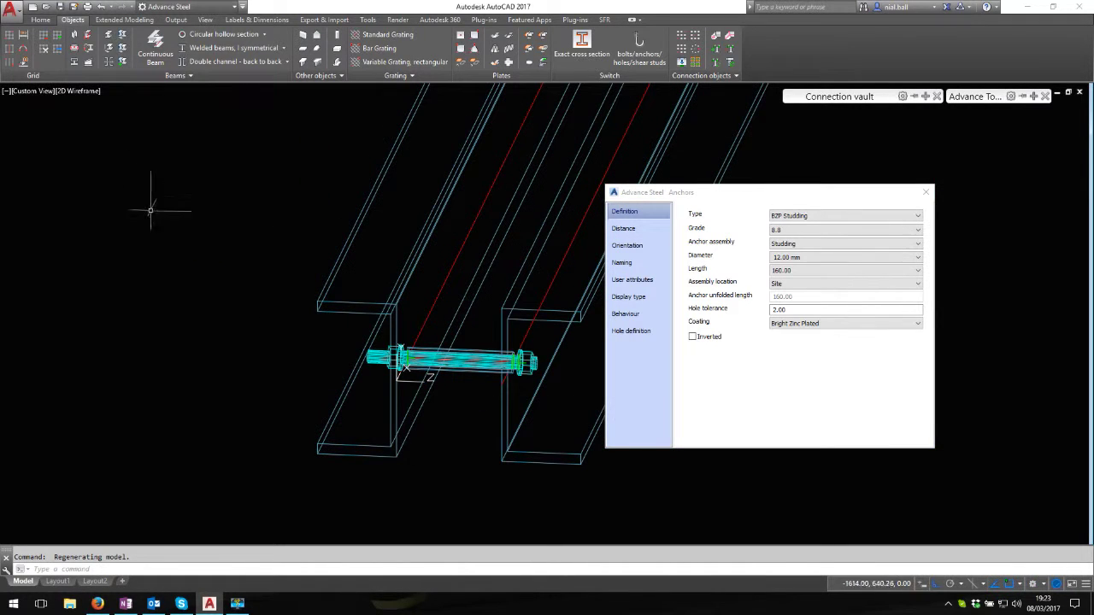
pyautogui.click(82, 91)
pyautogui.click(111, 157)
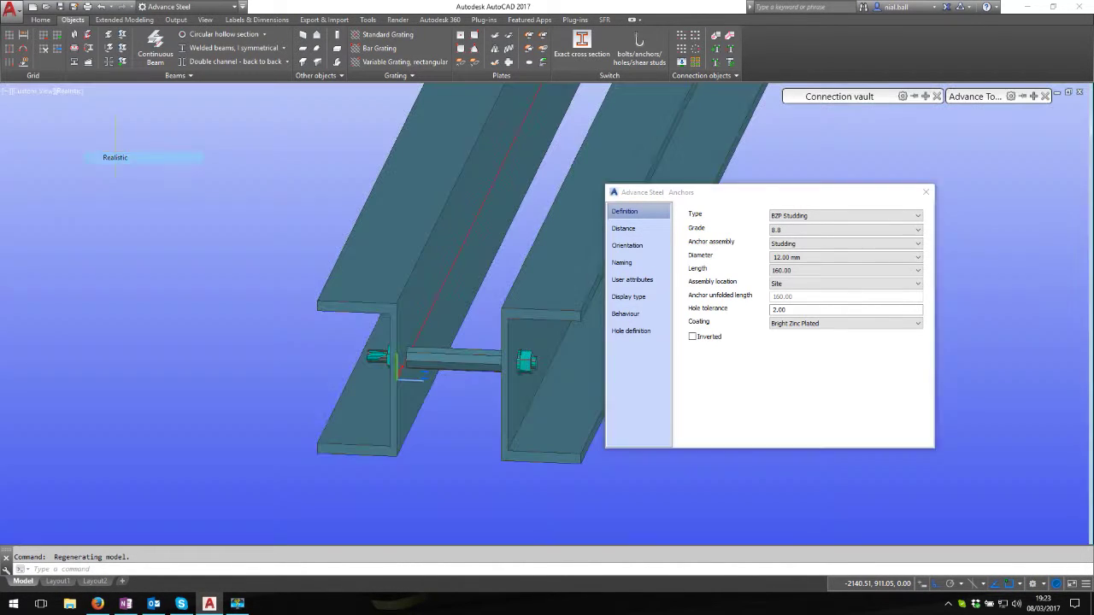
pyautogui.scroll(3, 446, 370)
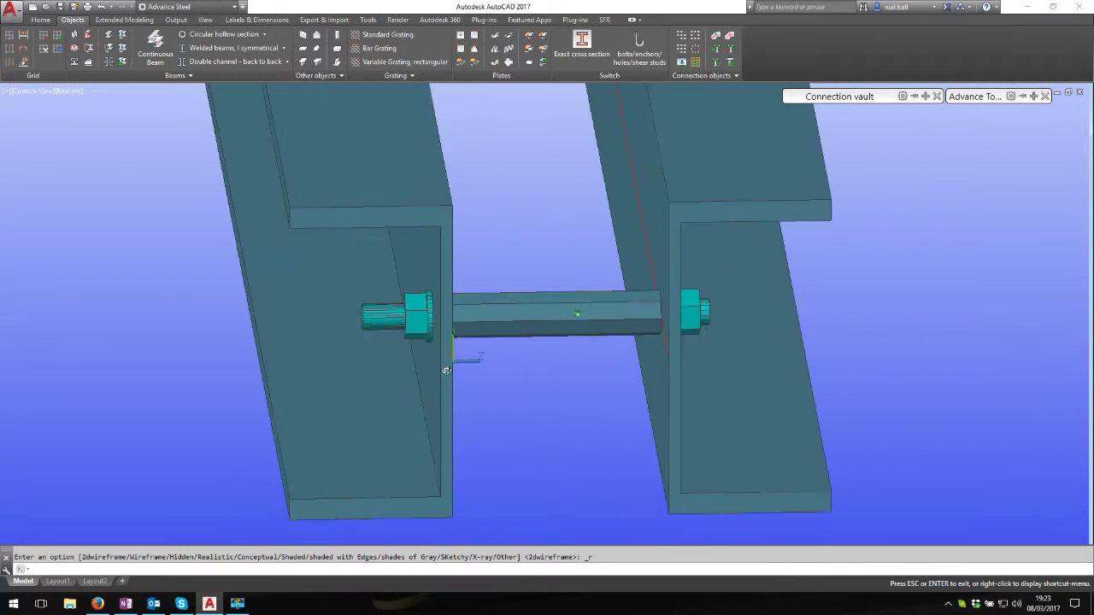
pyautogui.keyDown('shift'); pyautogui.moveTo(446, 370); pyautogui.dragTo(393, 333, button='middle'); pyautogui.keyUp('shift')
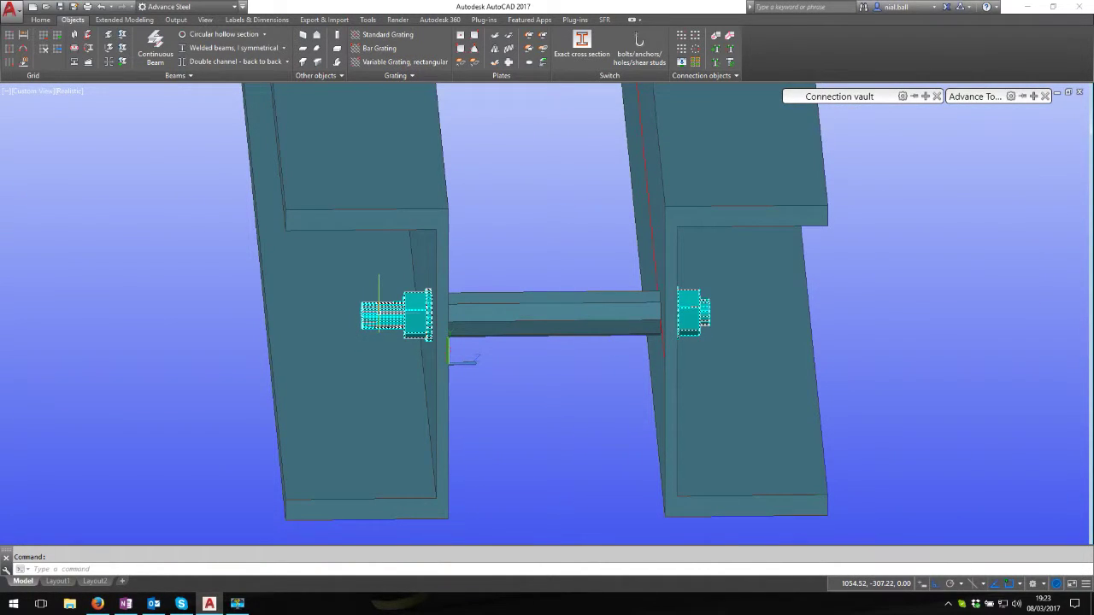
pyautogui.click(75, 8)
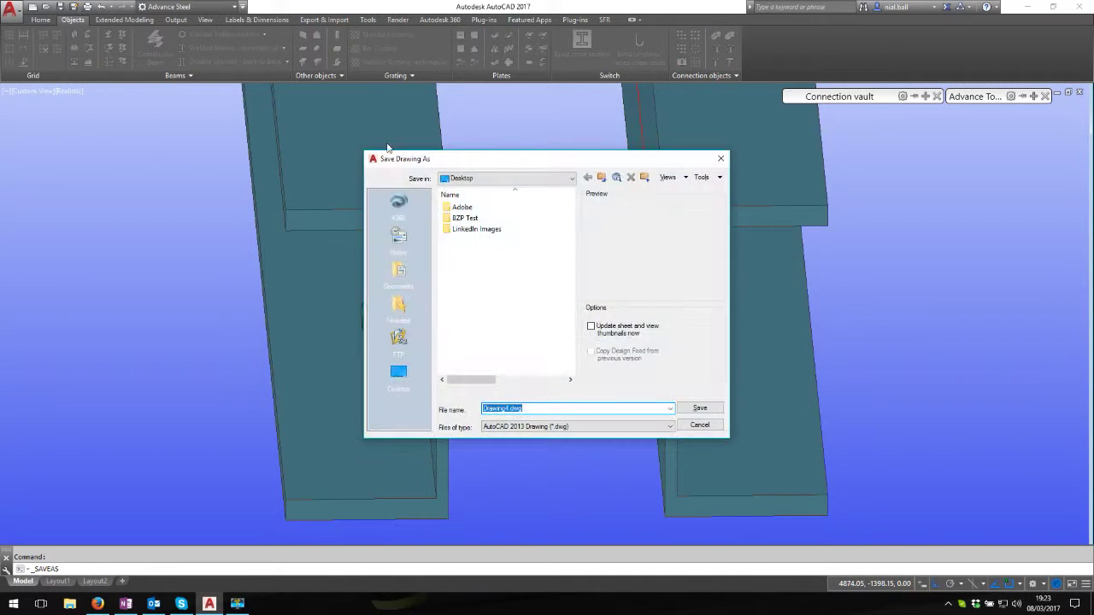
# Save the drawing as BZP Test, replacing the existing file.
pyautogui.doubleClick(465, 218)
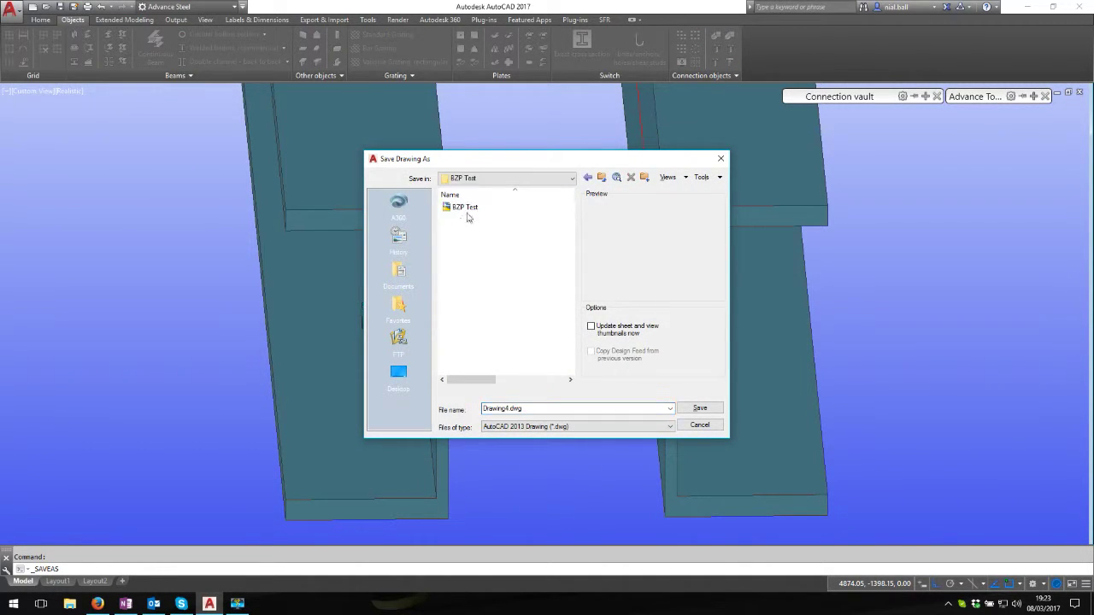
pyautogui.click(465, 207)
pyautogui.click(687, 408)
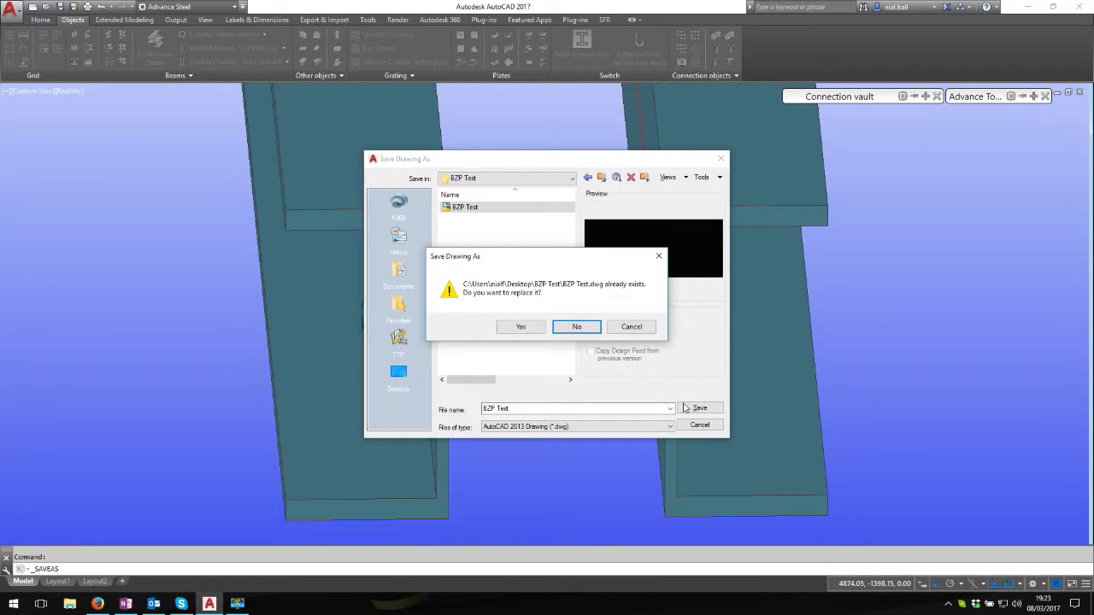
pyautogui.click(521, 326)
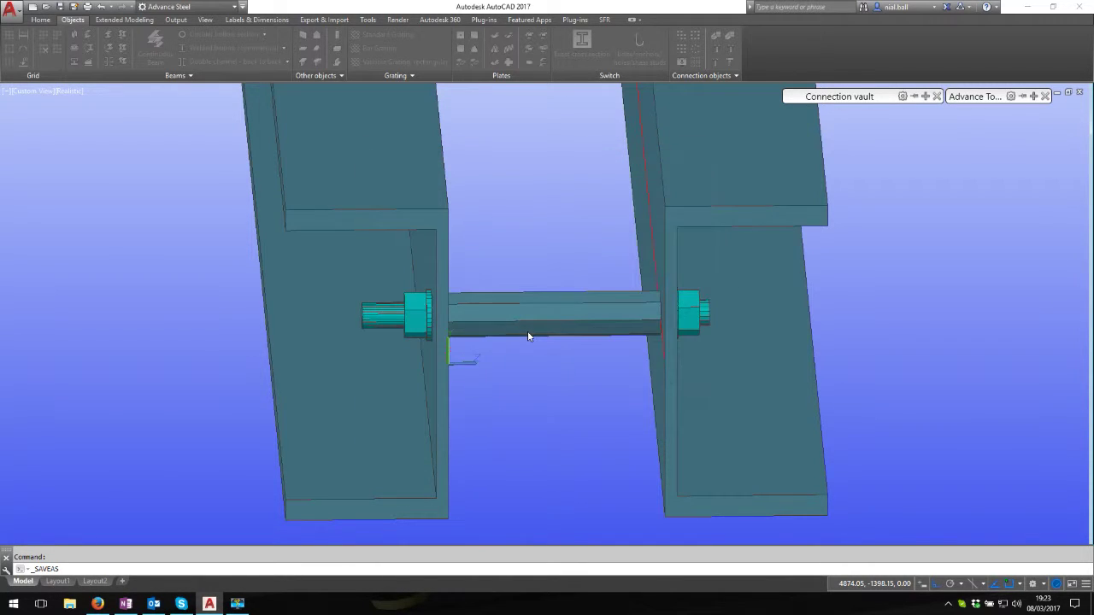
# Number parts with single part number equal to assembly number, single start 100, assembly start 10.
pyautogui.click(175, 20)
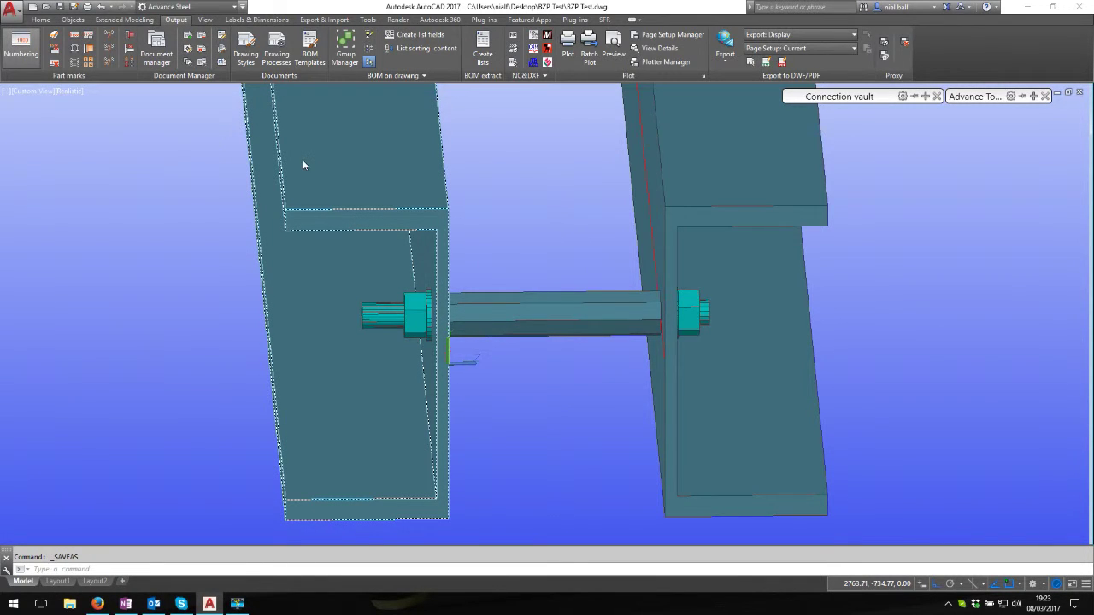
pyautogui.click(525, 165)
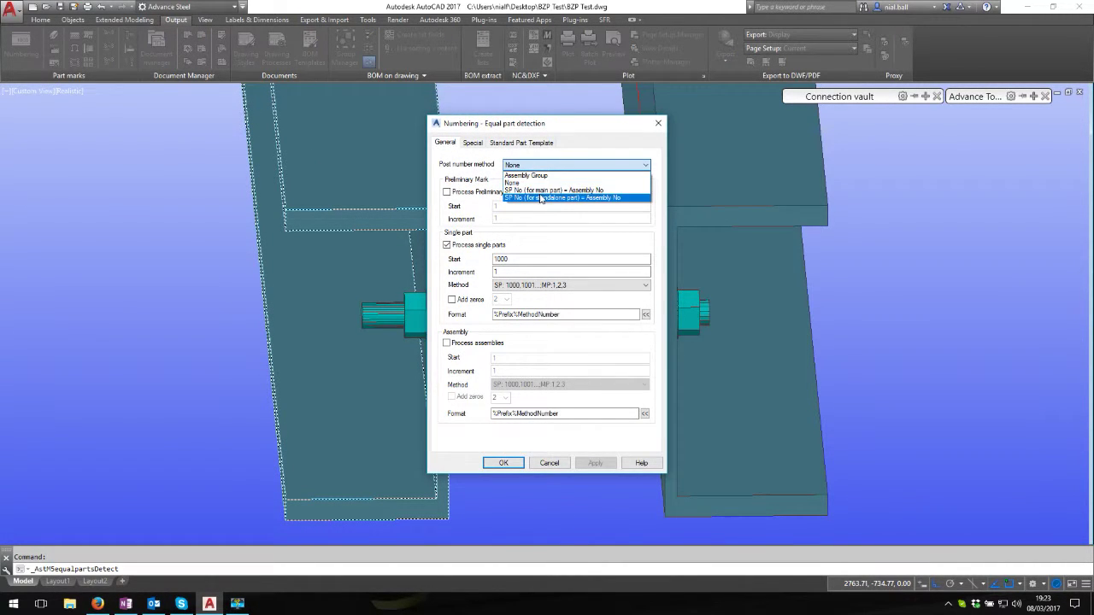
pyautogui.click(540, 197)
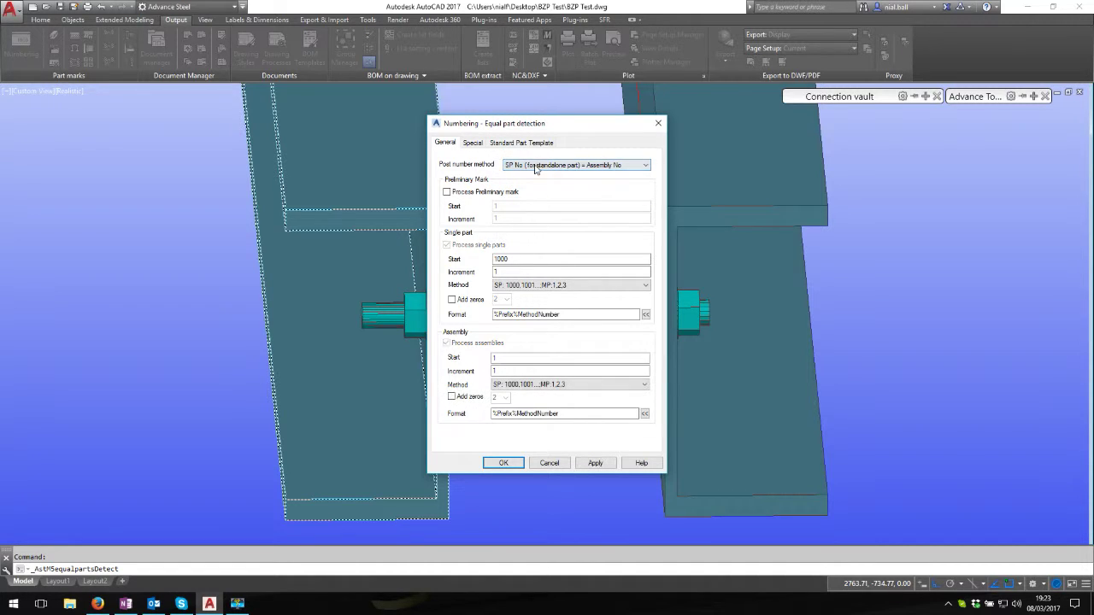
pyautogui.moveTo(518, 261); pyautogui.dragTo(458, 265)
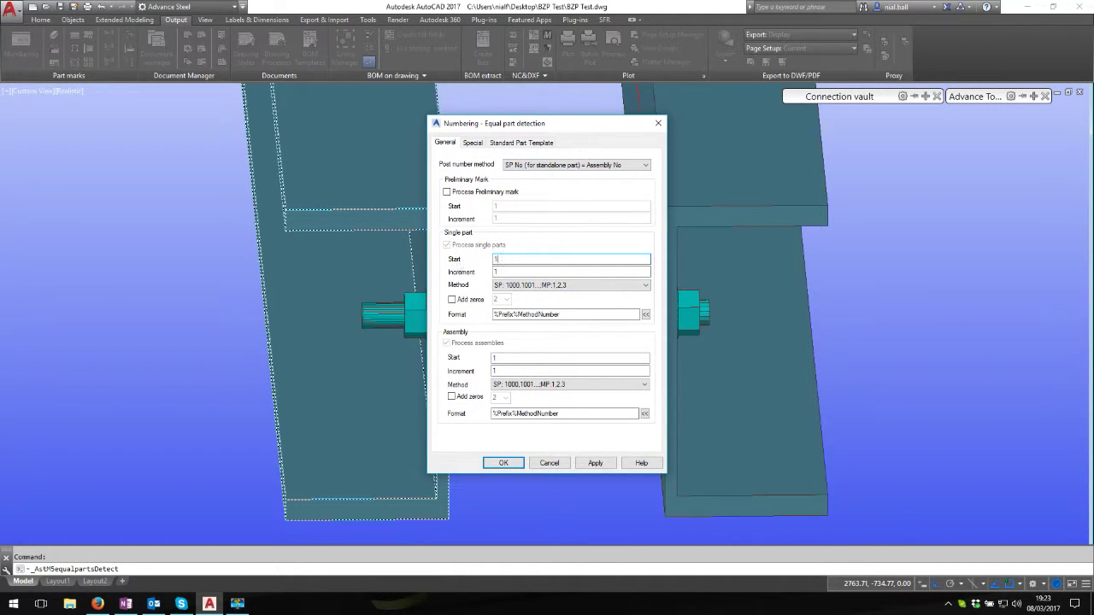
pyautogui.click(511, 357)
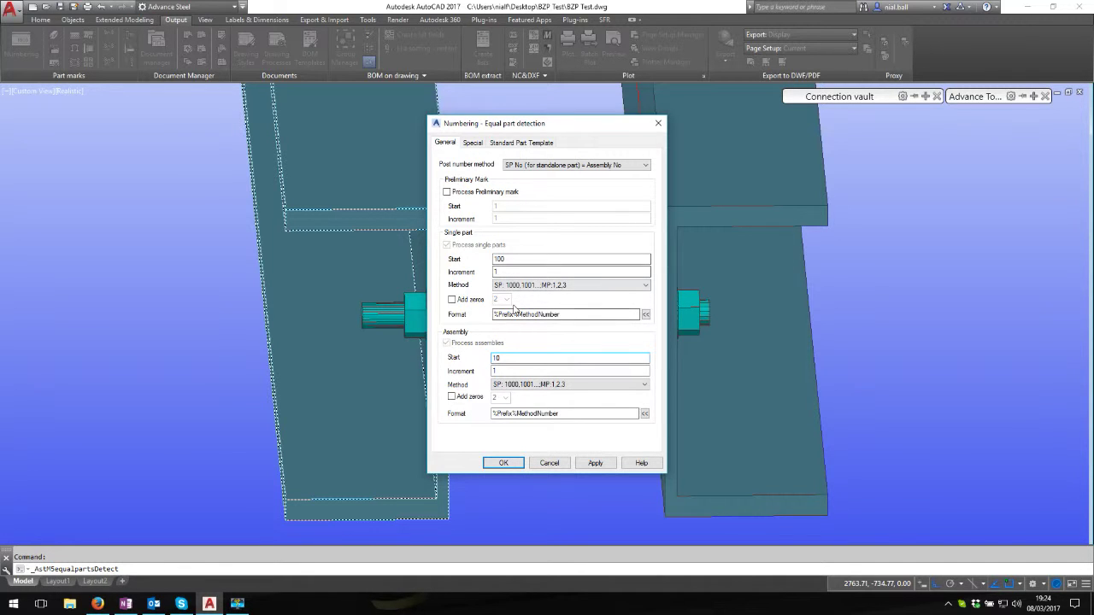
pyautogui.click(504, 462)
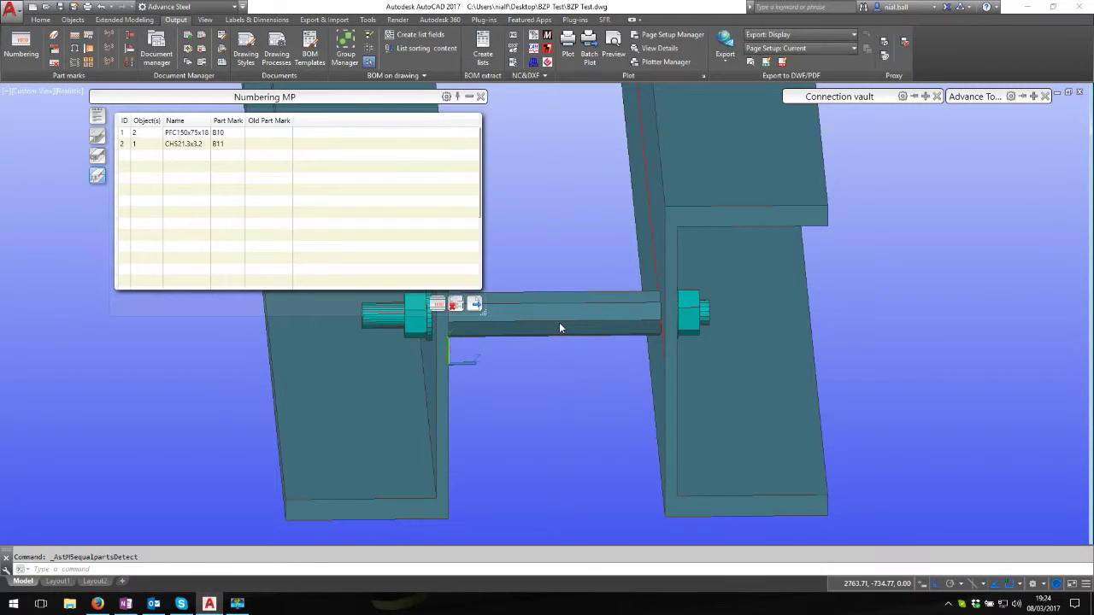
pyautogui.click(480, 97)
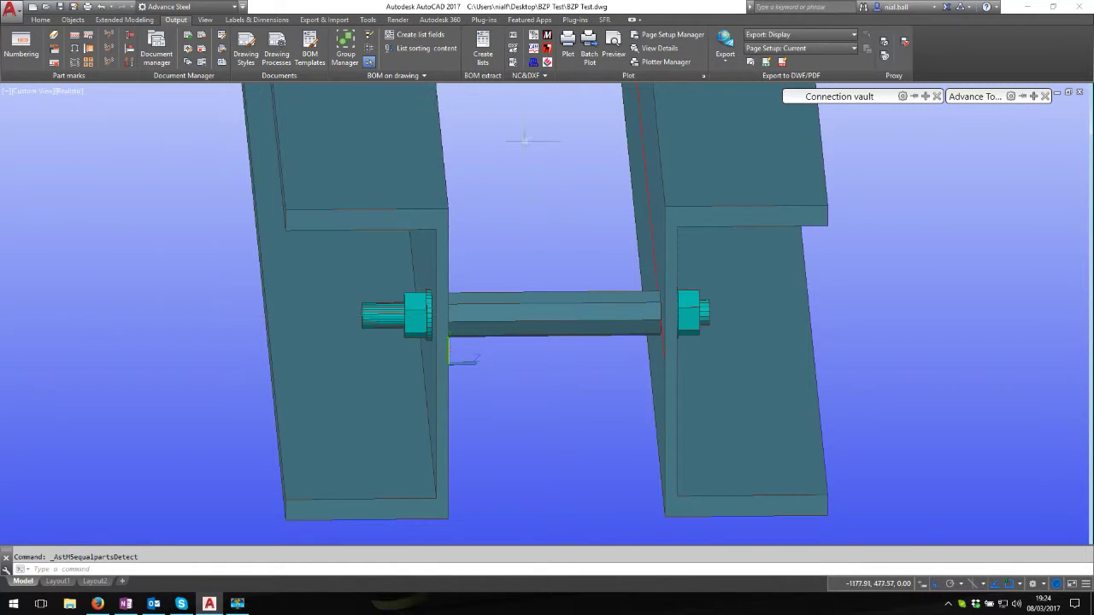
# Generate the UK Bolt & Anchor list (two M12 nuts, one stud, two washers, 0.24 kg) and discard it unsaved.
pyautogui.click(311, 54)
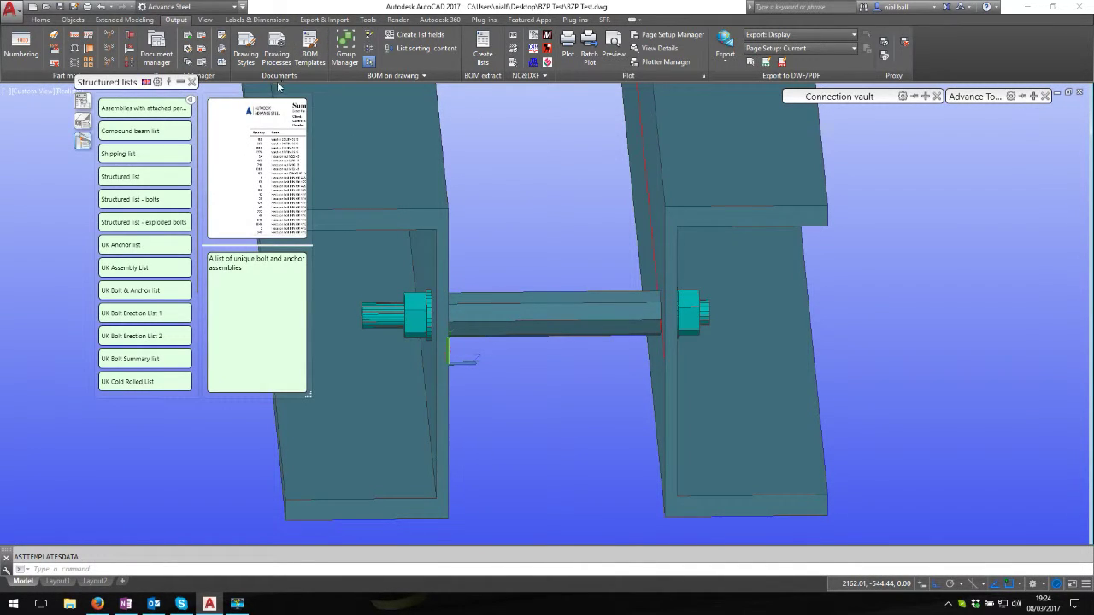
pyautogui.click(140, 290)
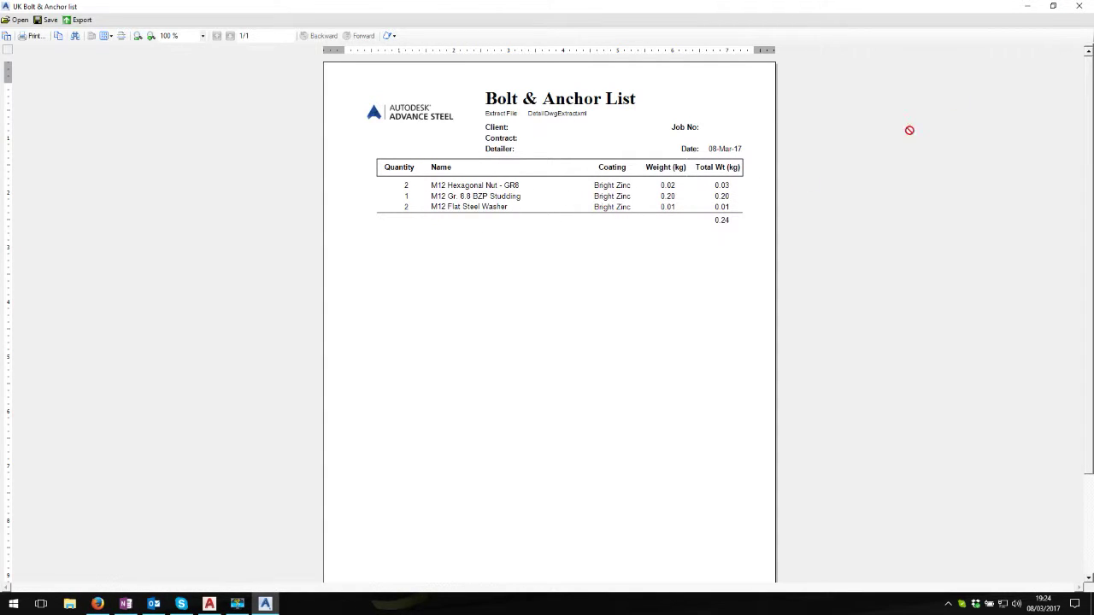
pyautogui.click(1076, 10)
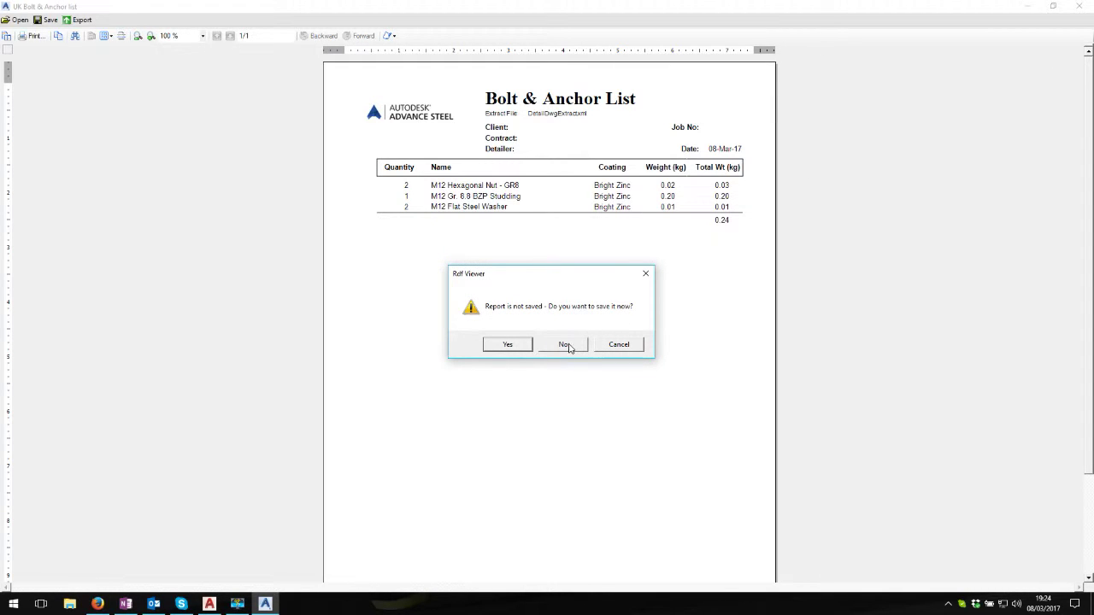
pyautogui.click(567, 345)
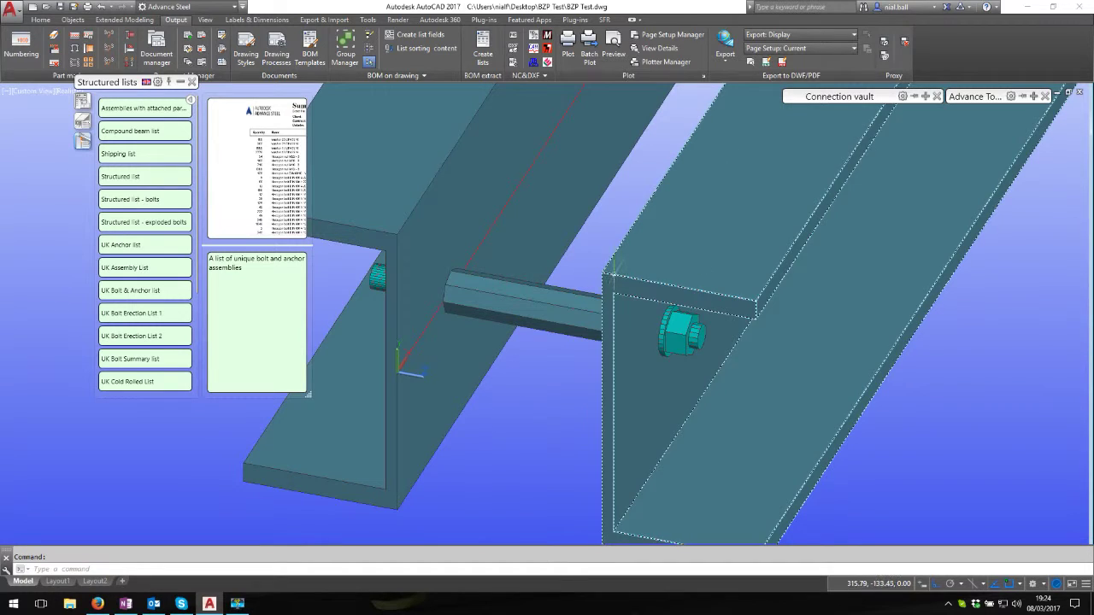
# Confirm the stud anchor is 12.00 mm diameter and 160.00 long in its properties.
pyautogui.doubleClick(681, 331)
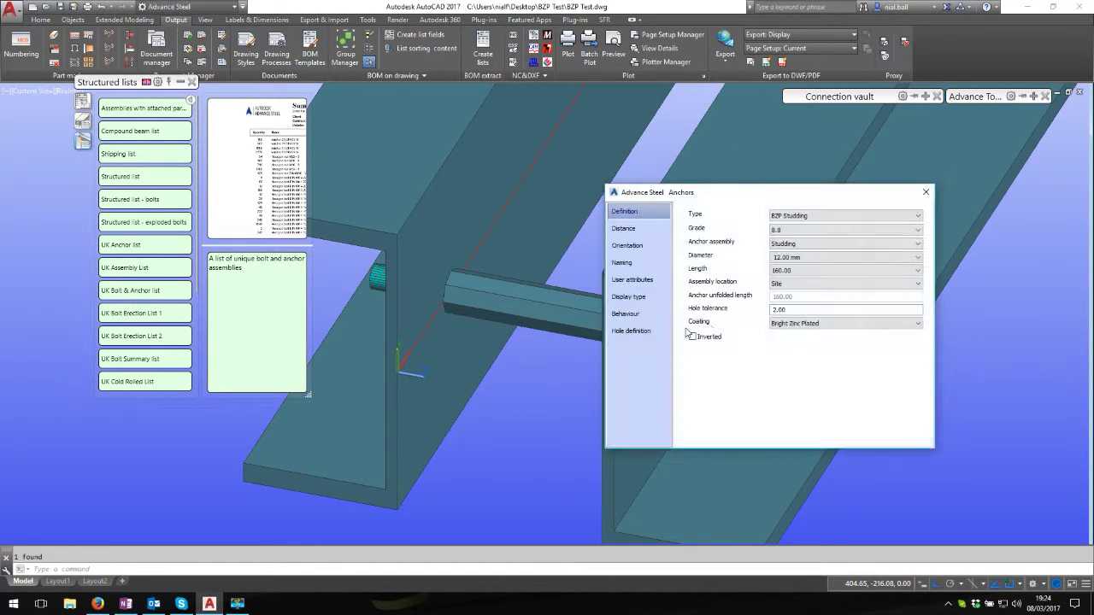
pyautogui.click(809, 258)
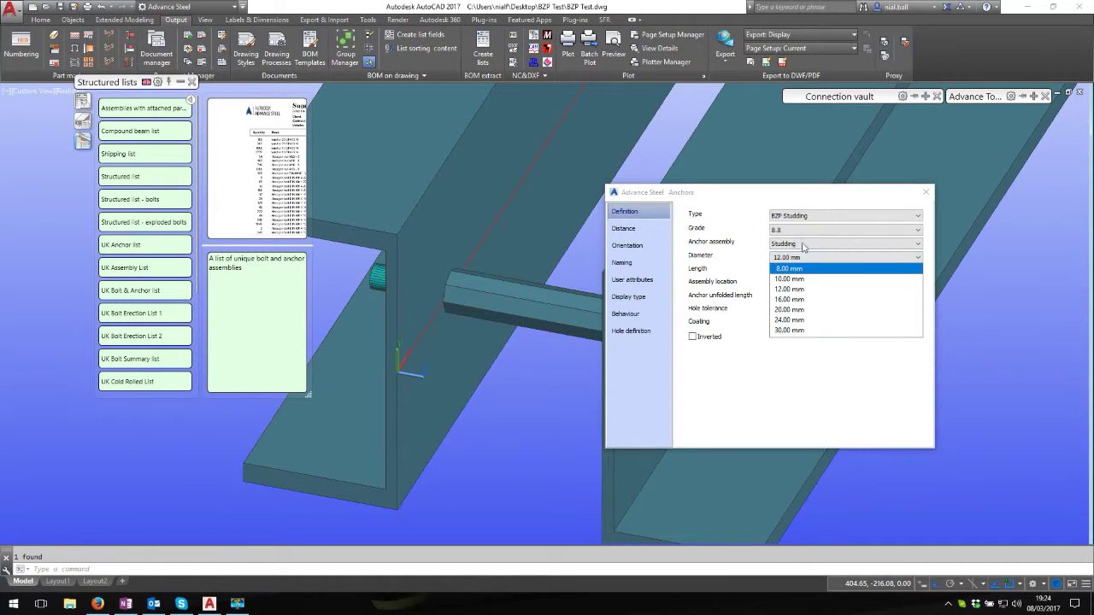
pyautogui.click(816, 248)
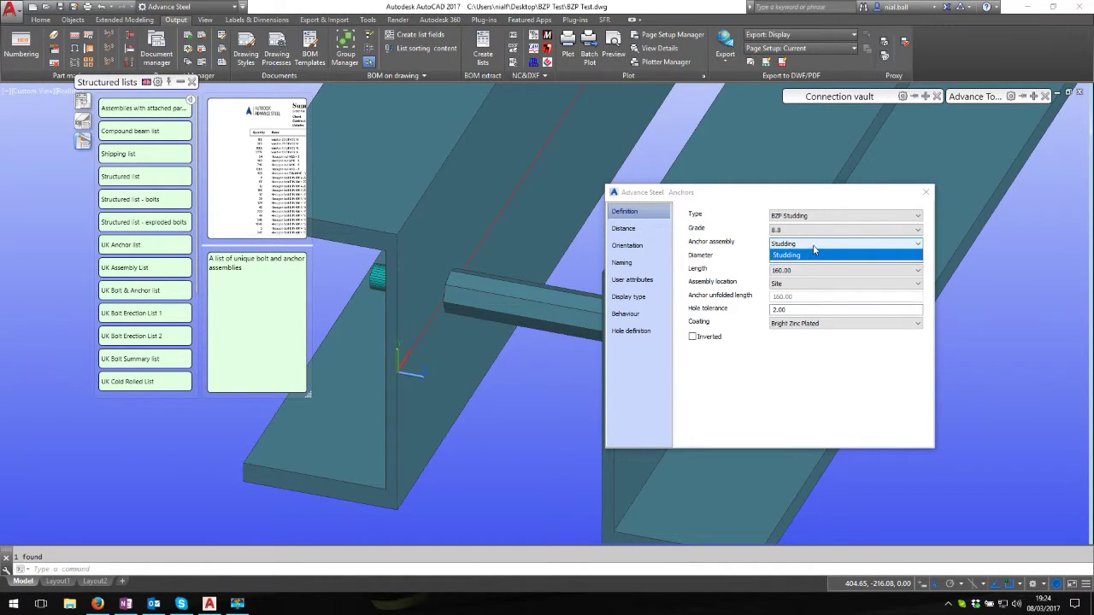
pyautogui.click(808, 271)
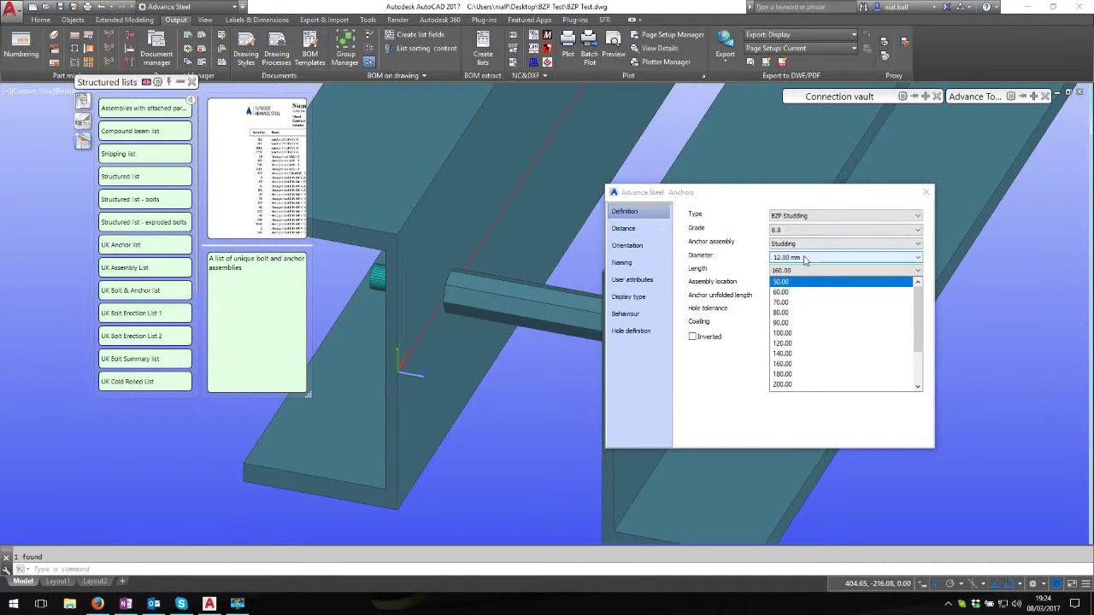
pyautogui.click(716, 258)
# Close the Structured lists palette and anchor properties, returning to the Home tools.
pyautogui.click(192, 82)
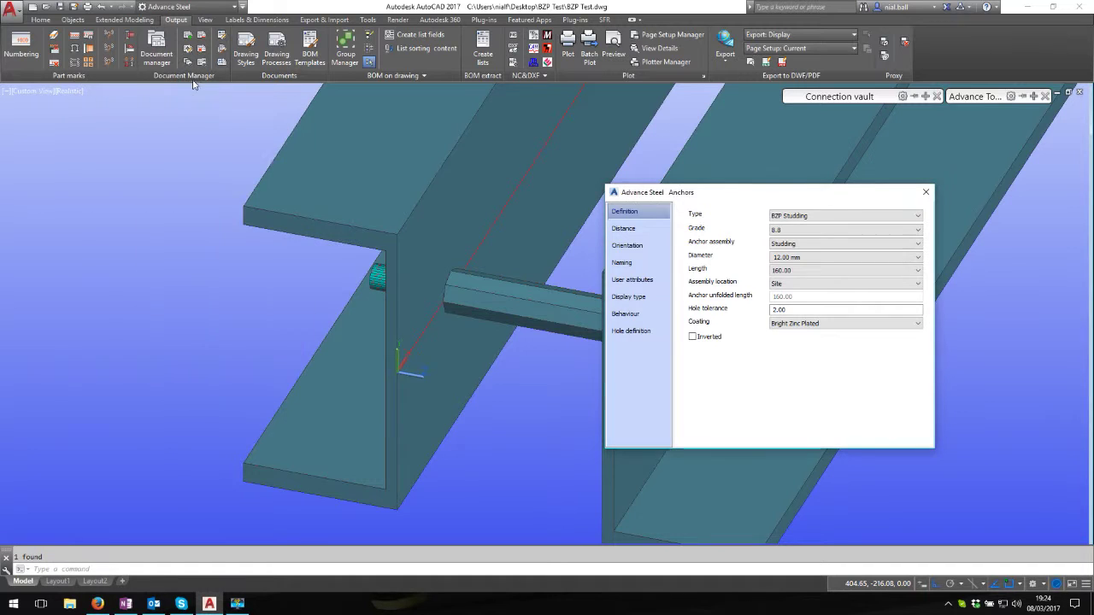
pyautogui.click(926, 193)
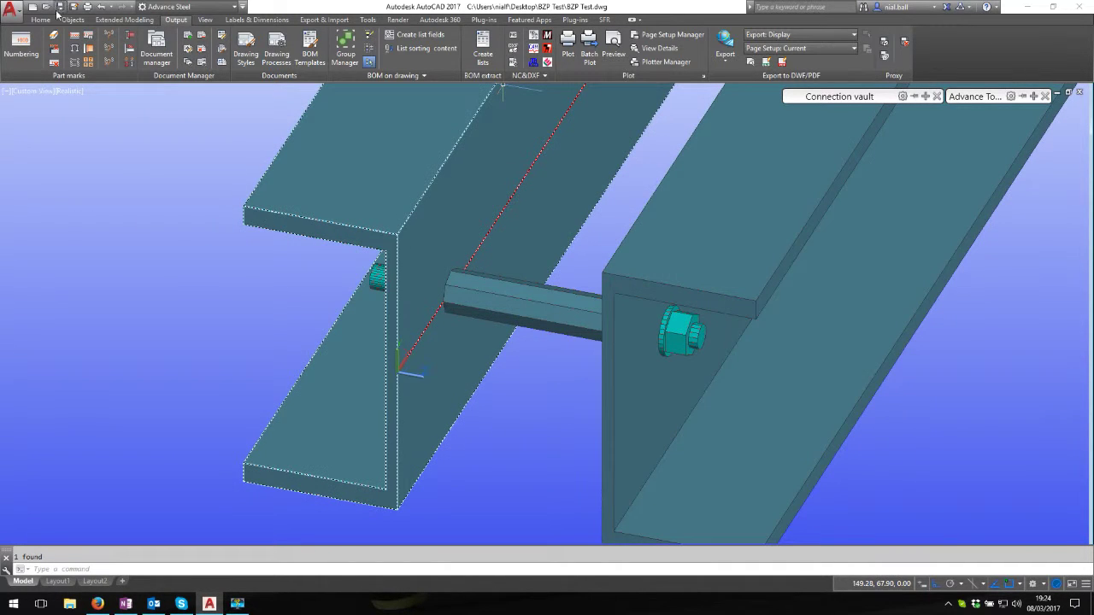
pyautogui.click(41, 20)
pyautogui.click(776, 41)
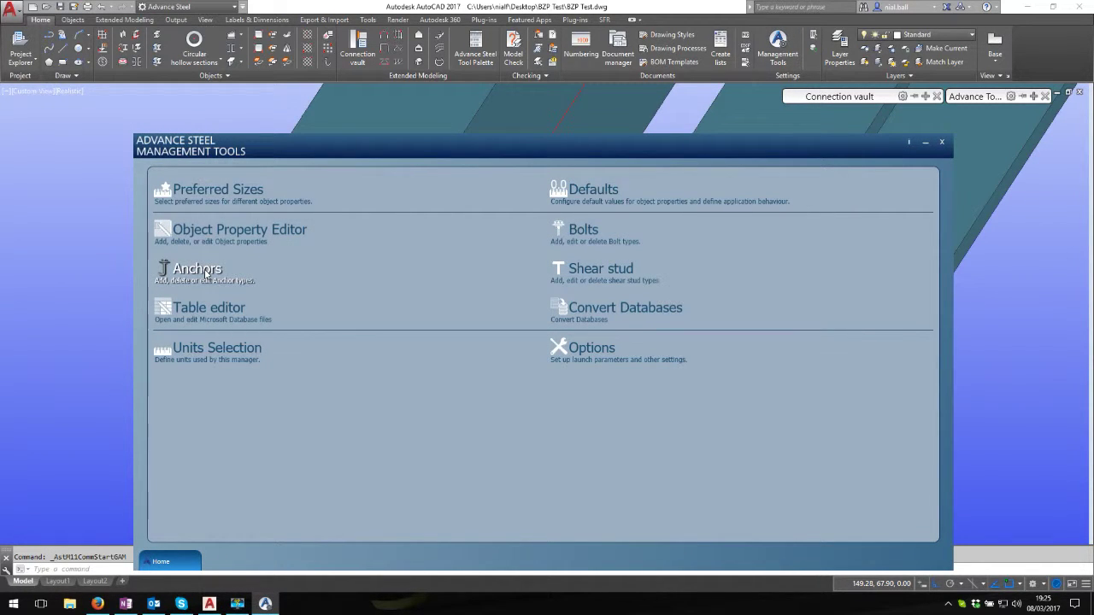
pyautogui.click(205, 270)
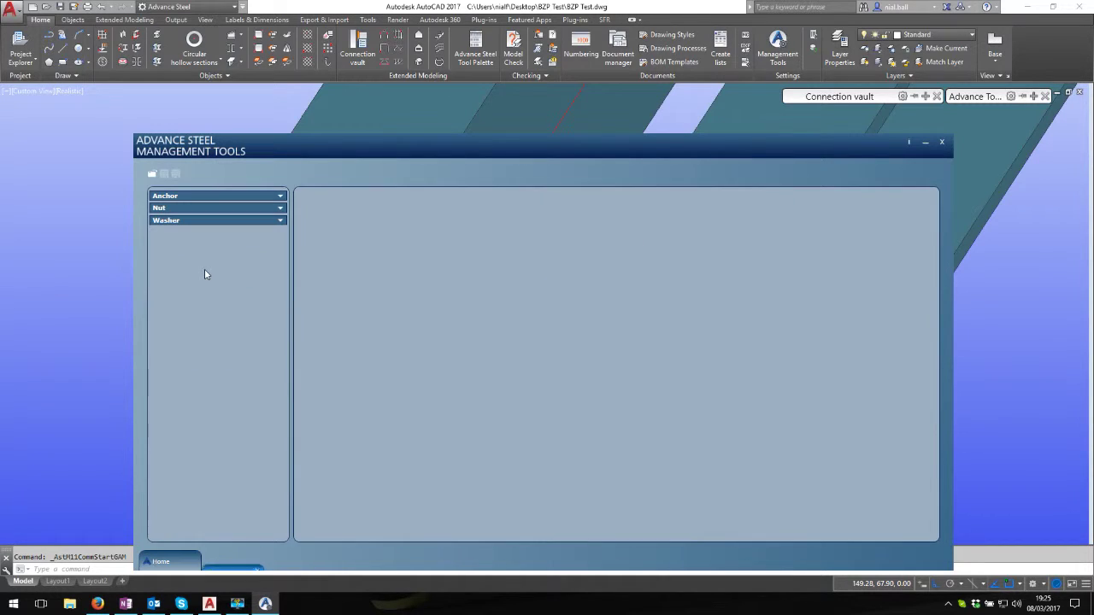
pyautogui.click(275, 198)
pyautogui.click(172, 205)
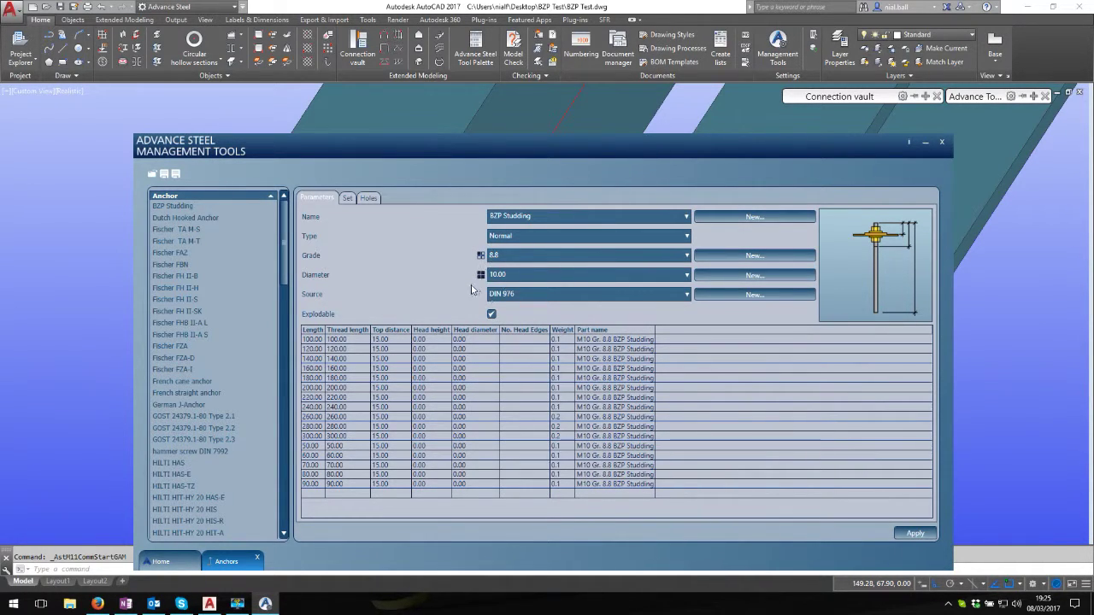
pyautogui.click(515, 274)
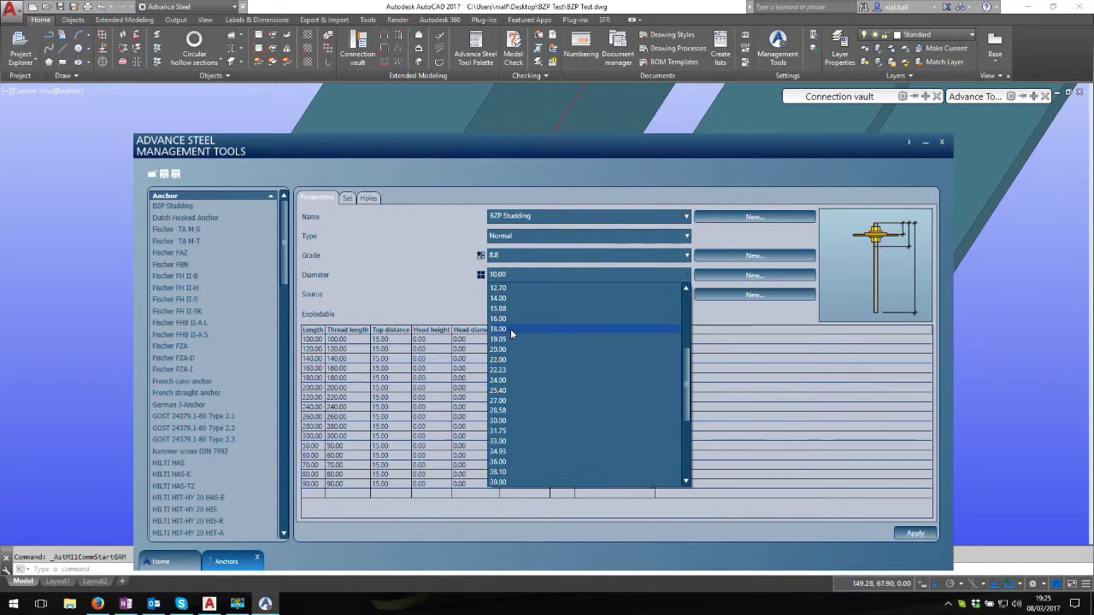
pyautogui.click(491, 287)
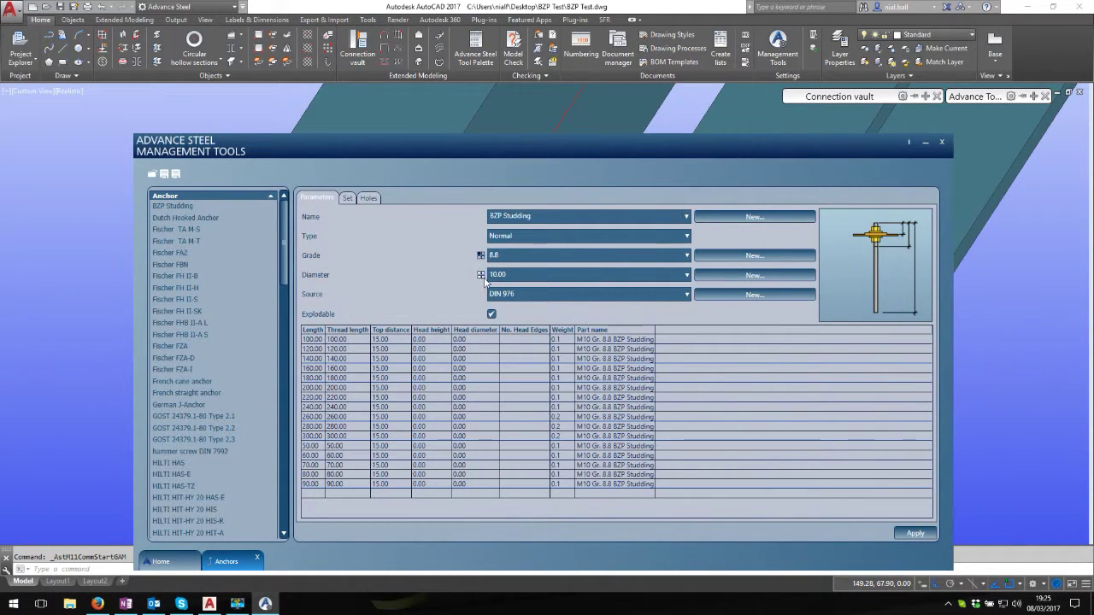
pyautogui.click(501, 275)
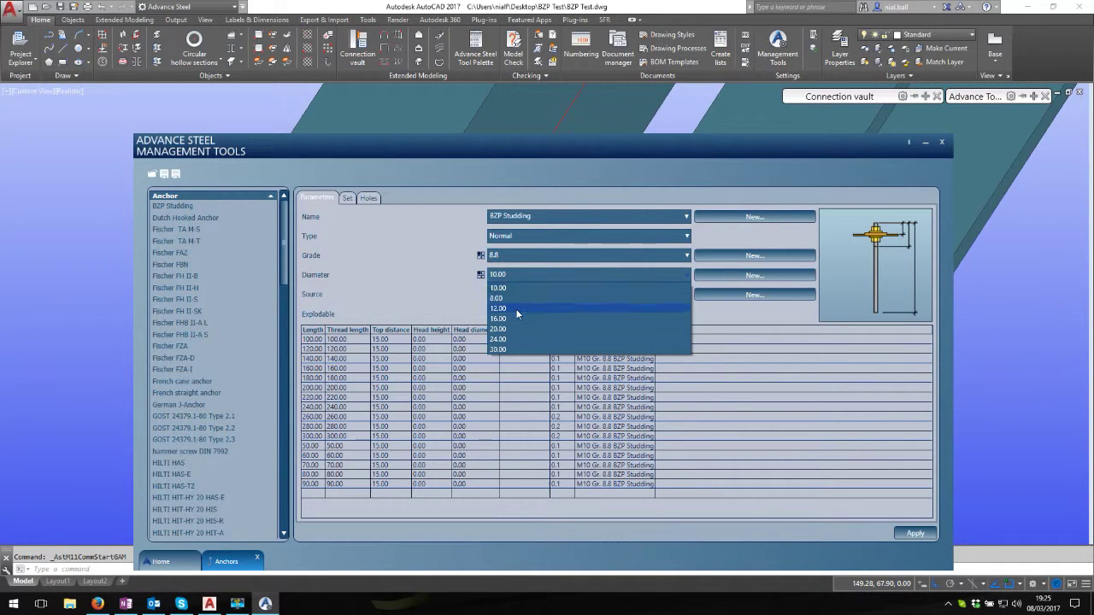
pyautogui.click(499, 288)
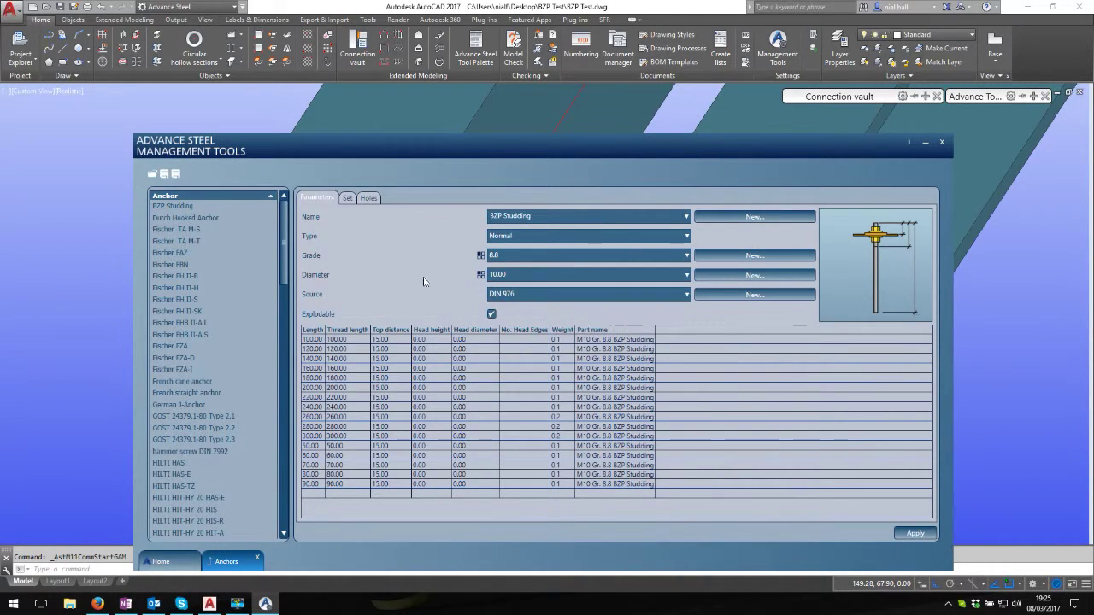
pyautogui.click(347, 198)
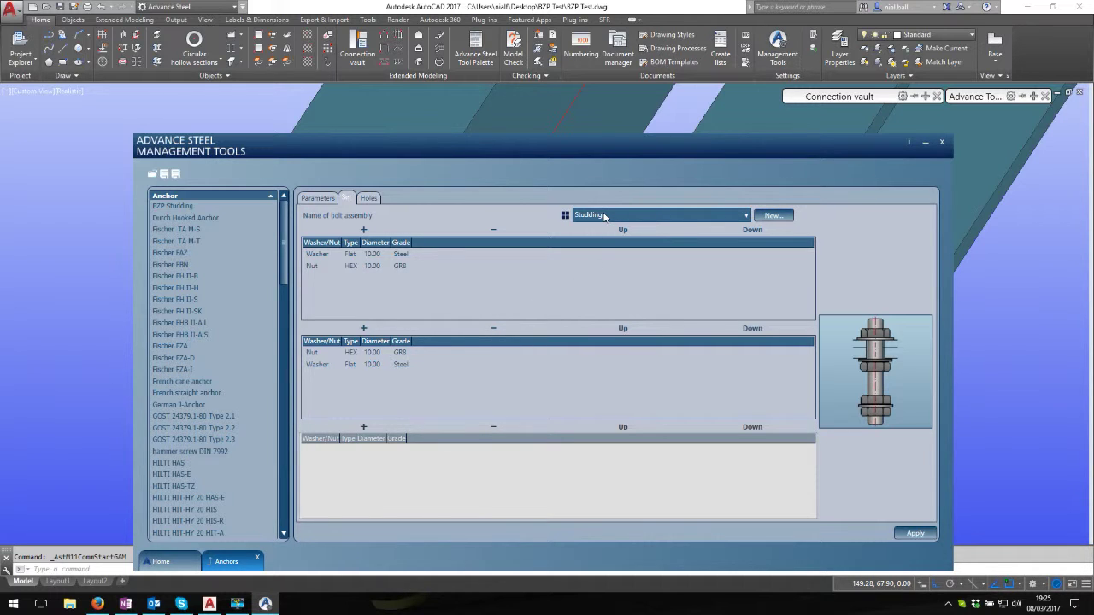
pyautogui.moveTo(622, 156); pyautogui.dragTo(605, 123)
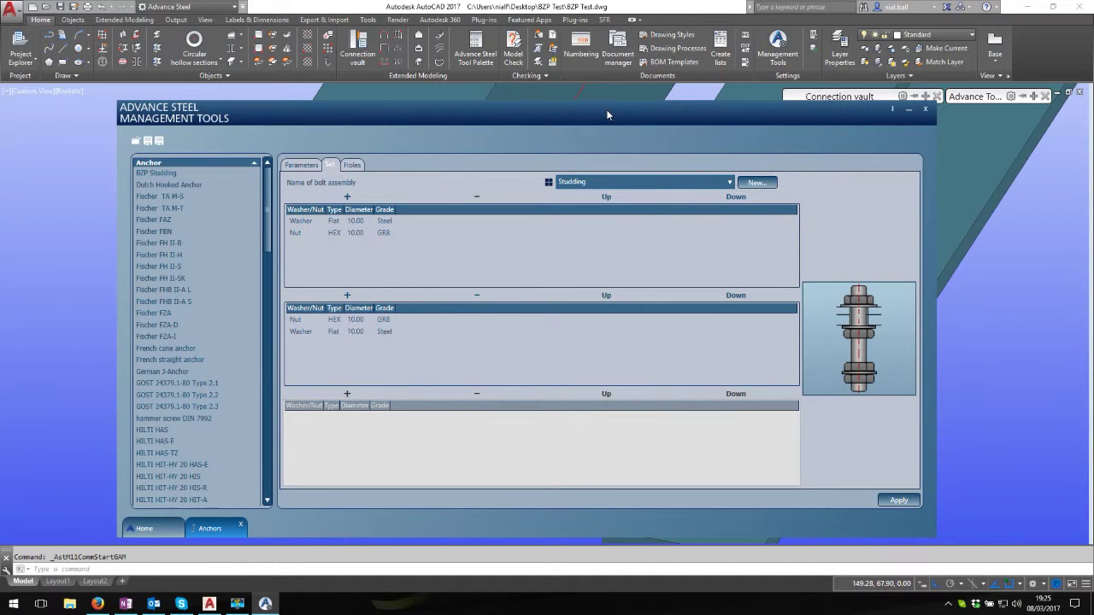
pyautogui.click(925, 108)
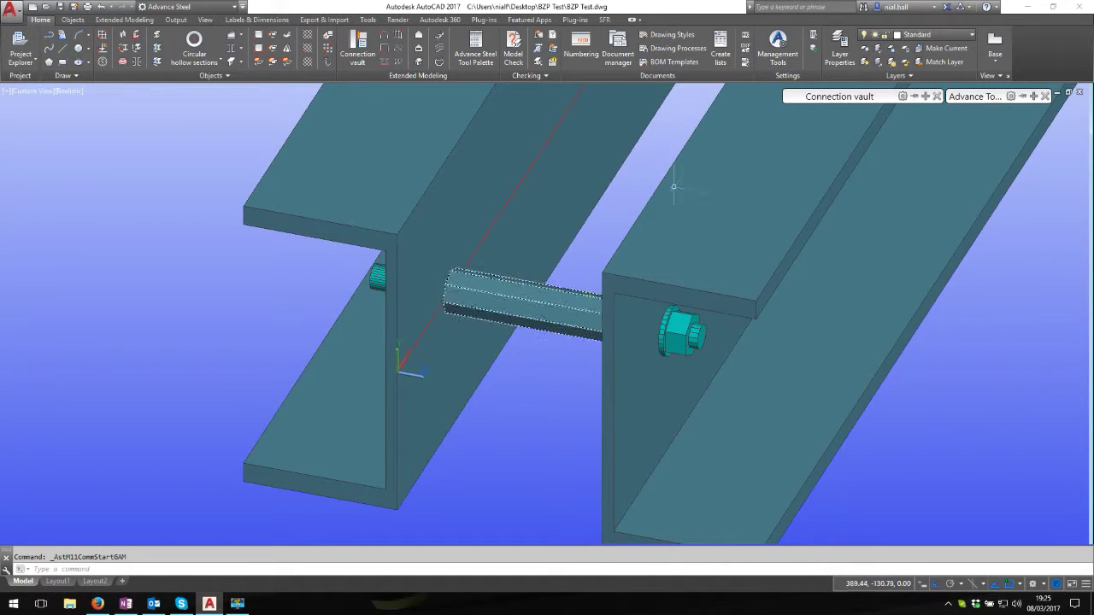
pyautogui.keyDown('shift'); pyautogui.moveTo(479, 342); pyautogui.dragTo(512, 316, button='middle'); pyautogui.keyUp('shift')
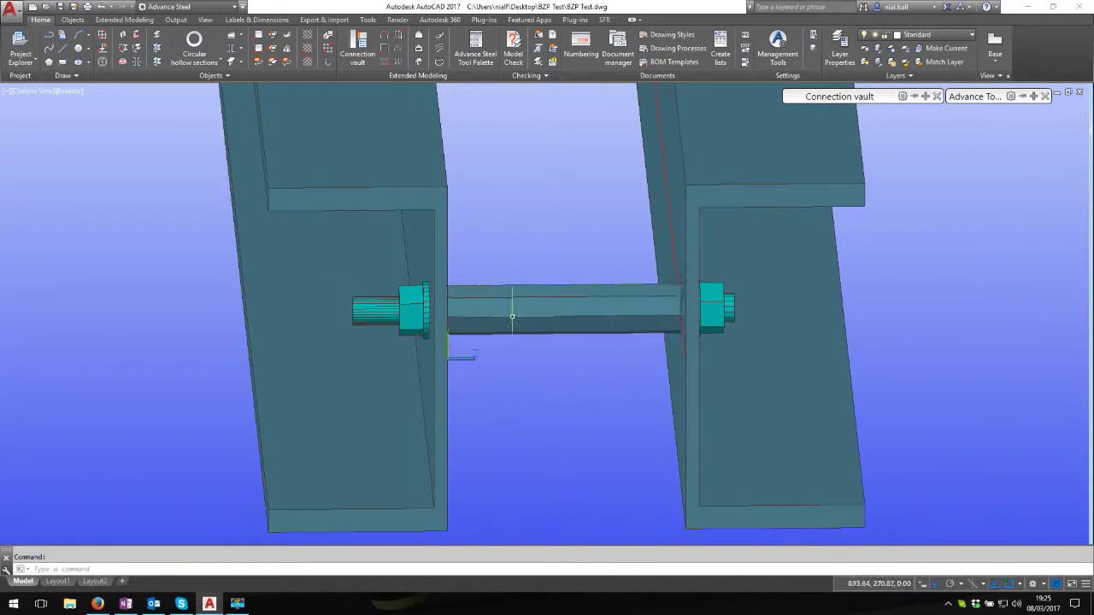
pyautogui.keyDown('shift'); pyautogui.moveTo(637, 342); pyautogui.dragTo(539, 395, button='middle'); pyautogui.keyUp('shift')
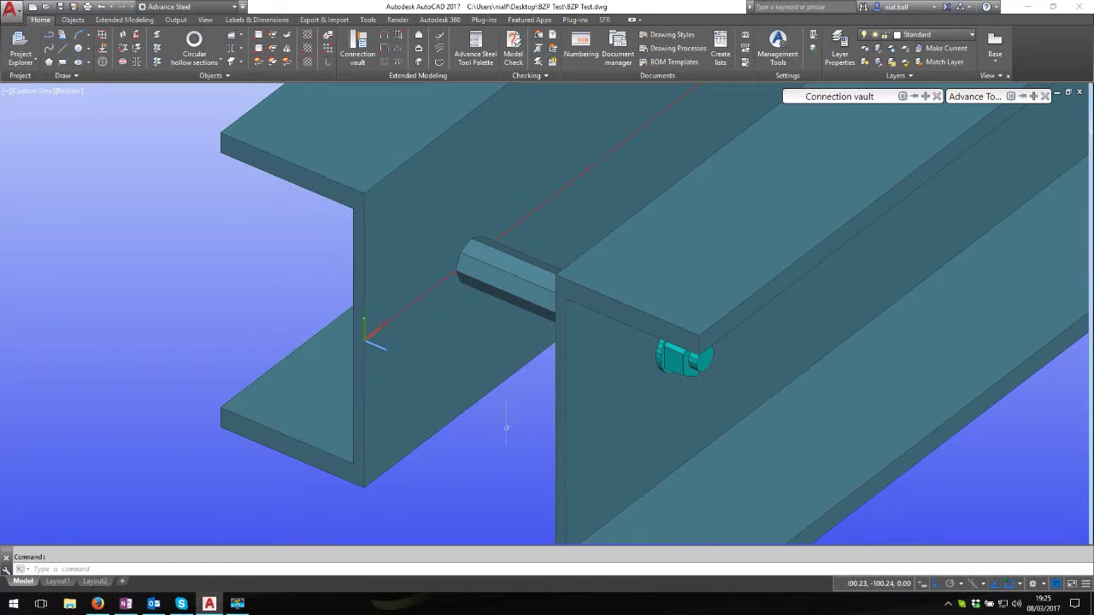
pyautogui.scroll(-2, 500, 419)
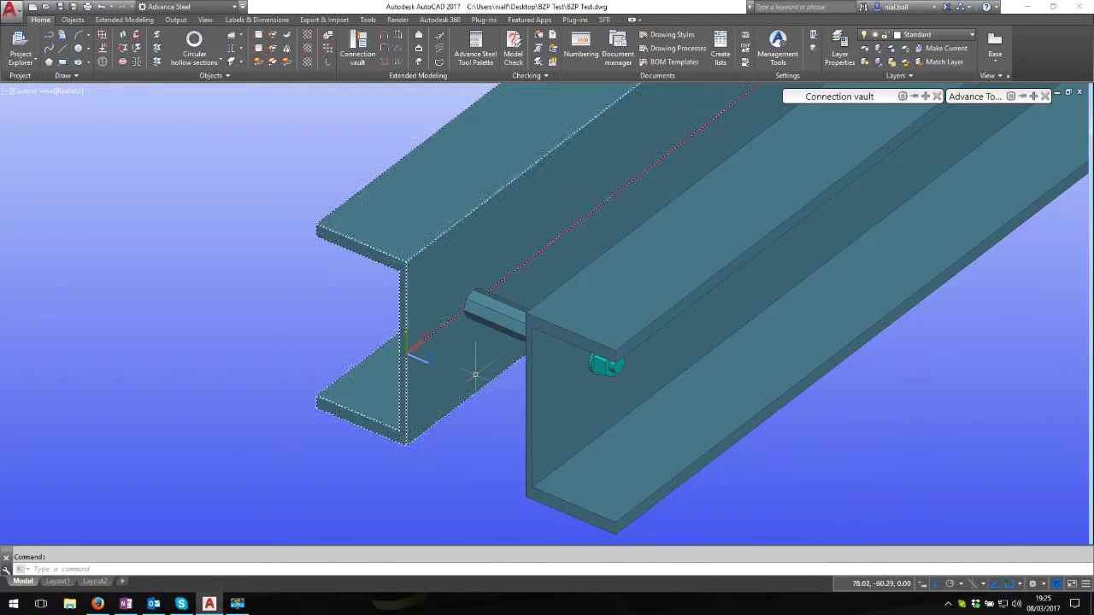
pyautogui.moveTo(493, 417); pyautogui.dragTo(589, 366, button='middle')
pyautogui.scroll(2, 521, 379)
pyautogui.scroll(1, 522, 385)
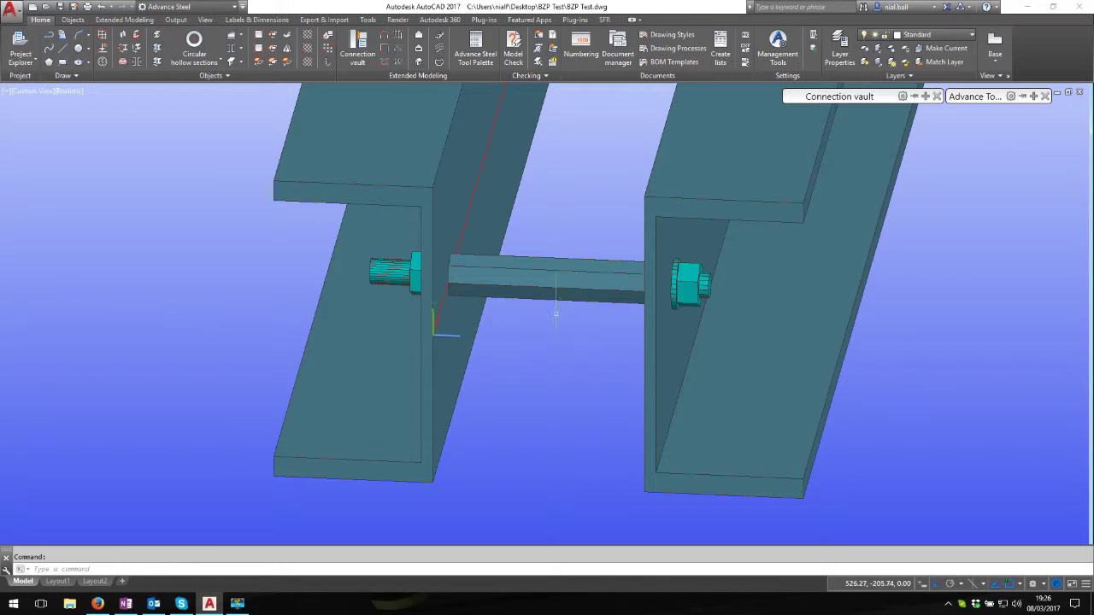
pyautogui.keyDown('shift'); pyautogui.moveTo(535, 345); pyautogui.dragTo(546, 345, button='middle'); pyautogui.keyUp('shift')
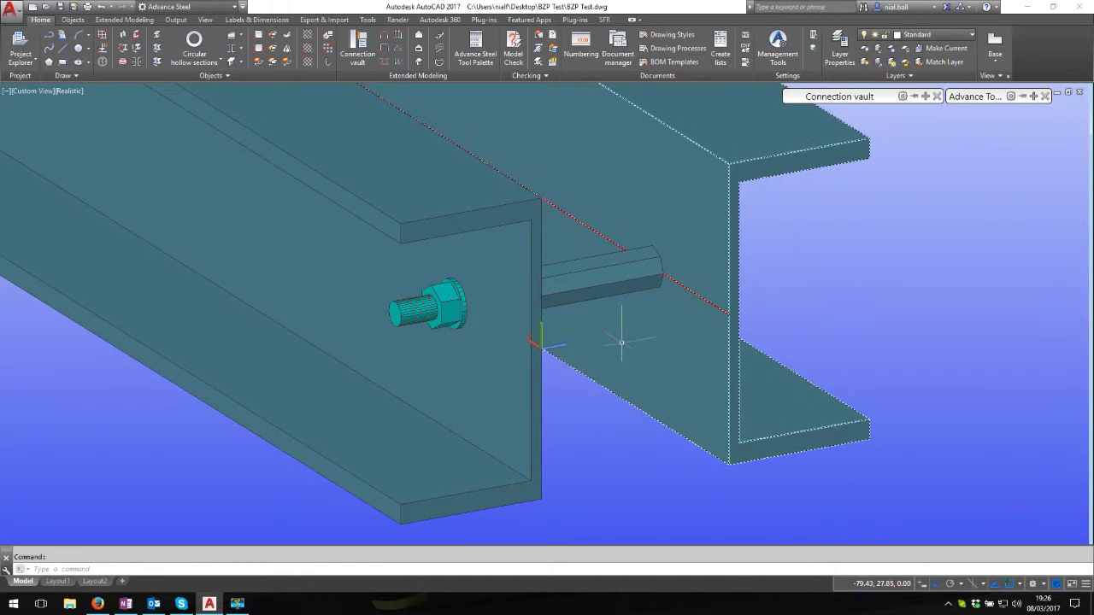
pyautogui.keyDown('shift'); pyautogui.moveTo(624, 313); pyautogui.dragTo(599, 346, button='middle'); pyautogui.keyUp('shift')
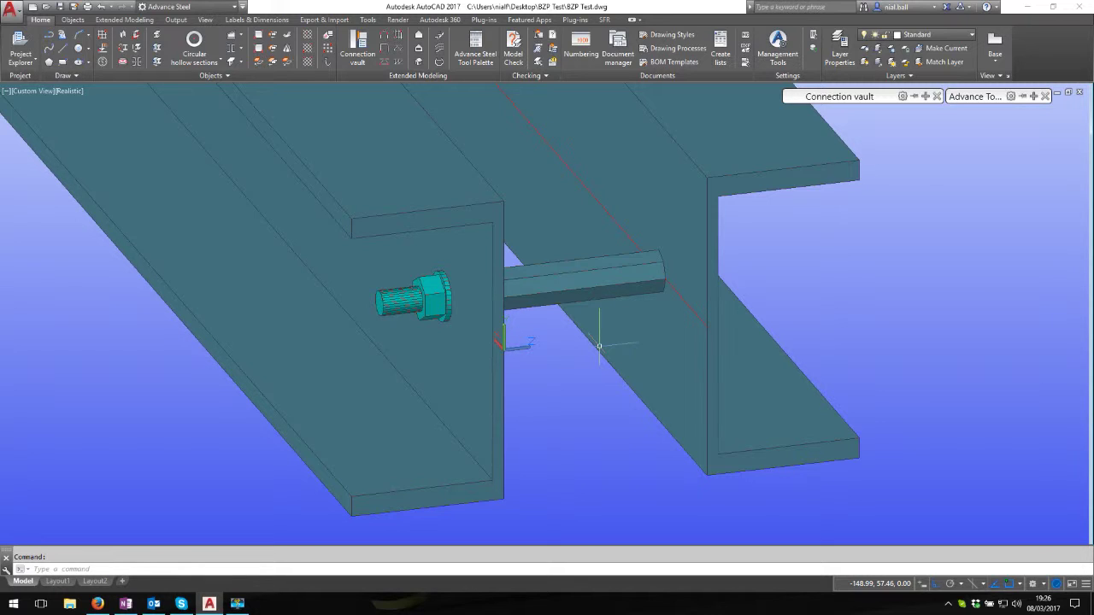
pyautogui.moveTo(599, 346)
pyautogui.keyDown('shift'); pyautogui.mouseDown(button='middle')
pyautogui.moveTo(550, 354)
pyautogui.moveTo(609, 349)
pyautogui.mouseUp(button='middle'); pyautogui.keyUp('shift')
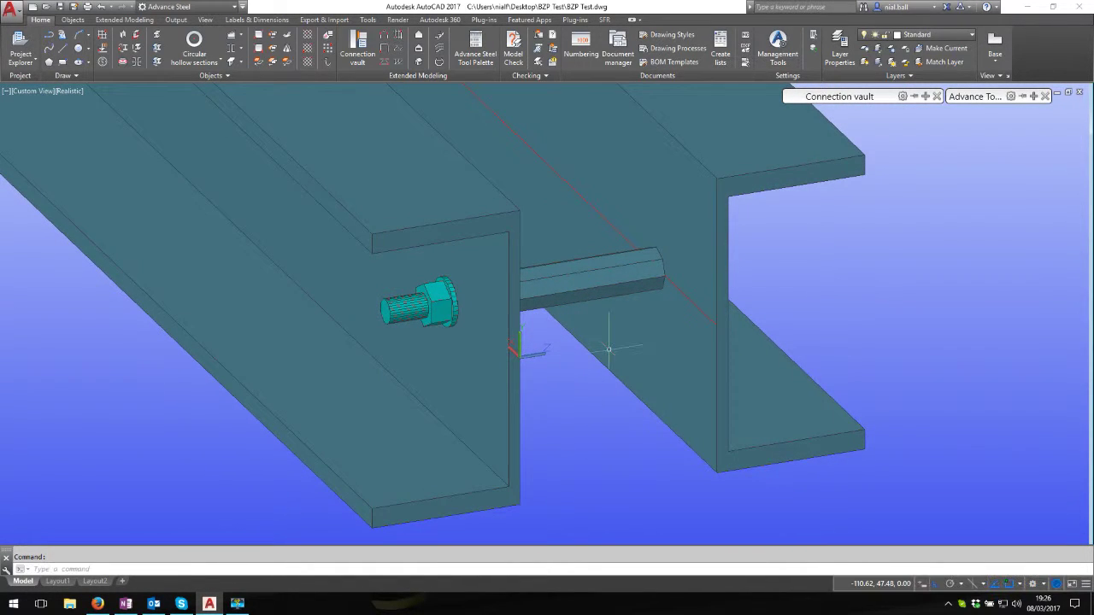